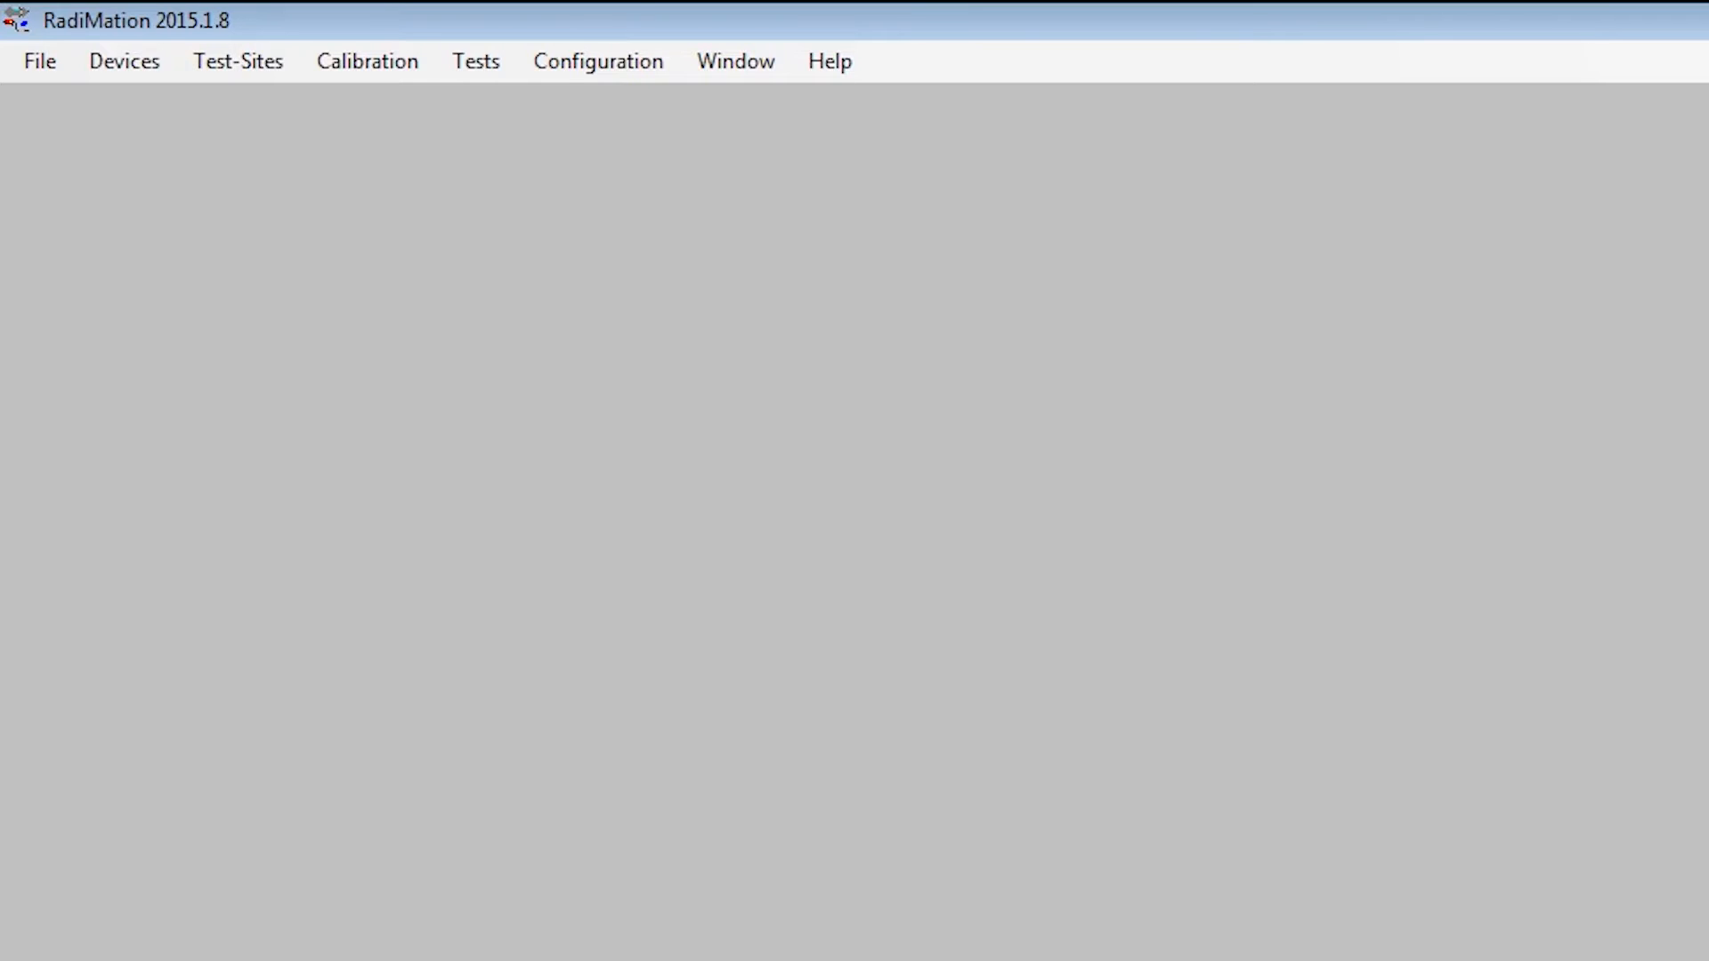
Step: Add an amplifier device driver for the DARE!! Instruments RadiField RFS1006B, keeping the default description
click(605, 54)
click(606, 249)
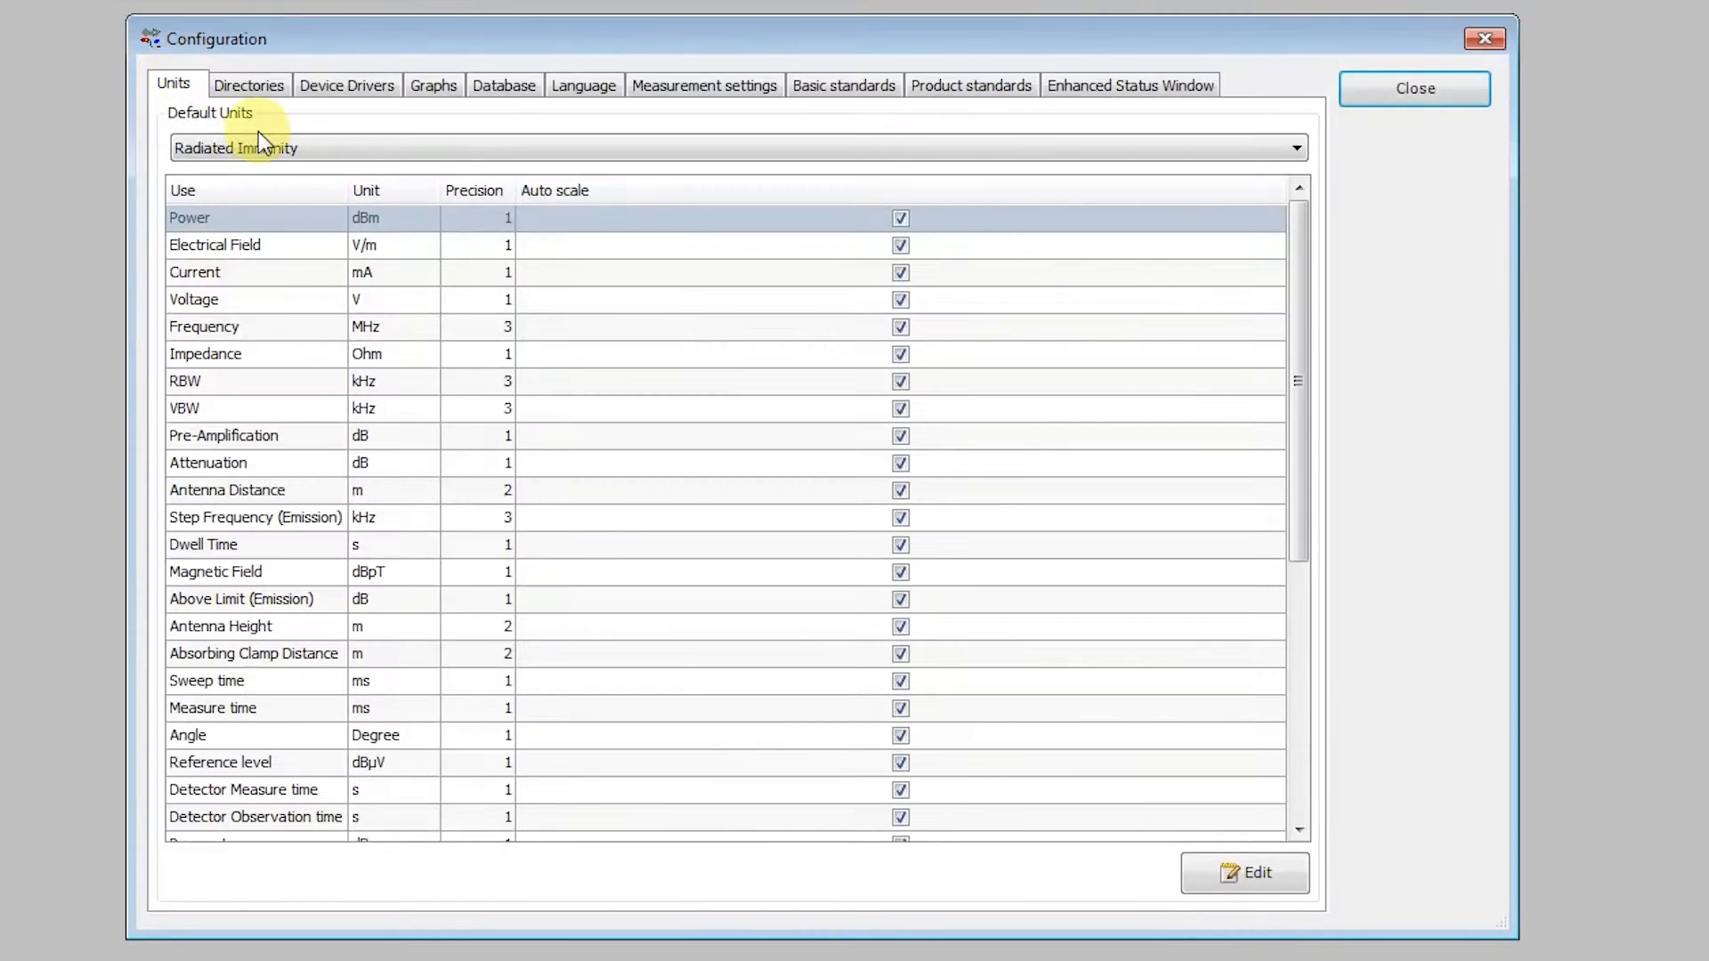
click(321, 94)
click(381, 133)
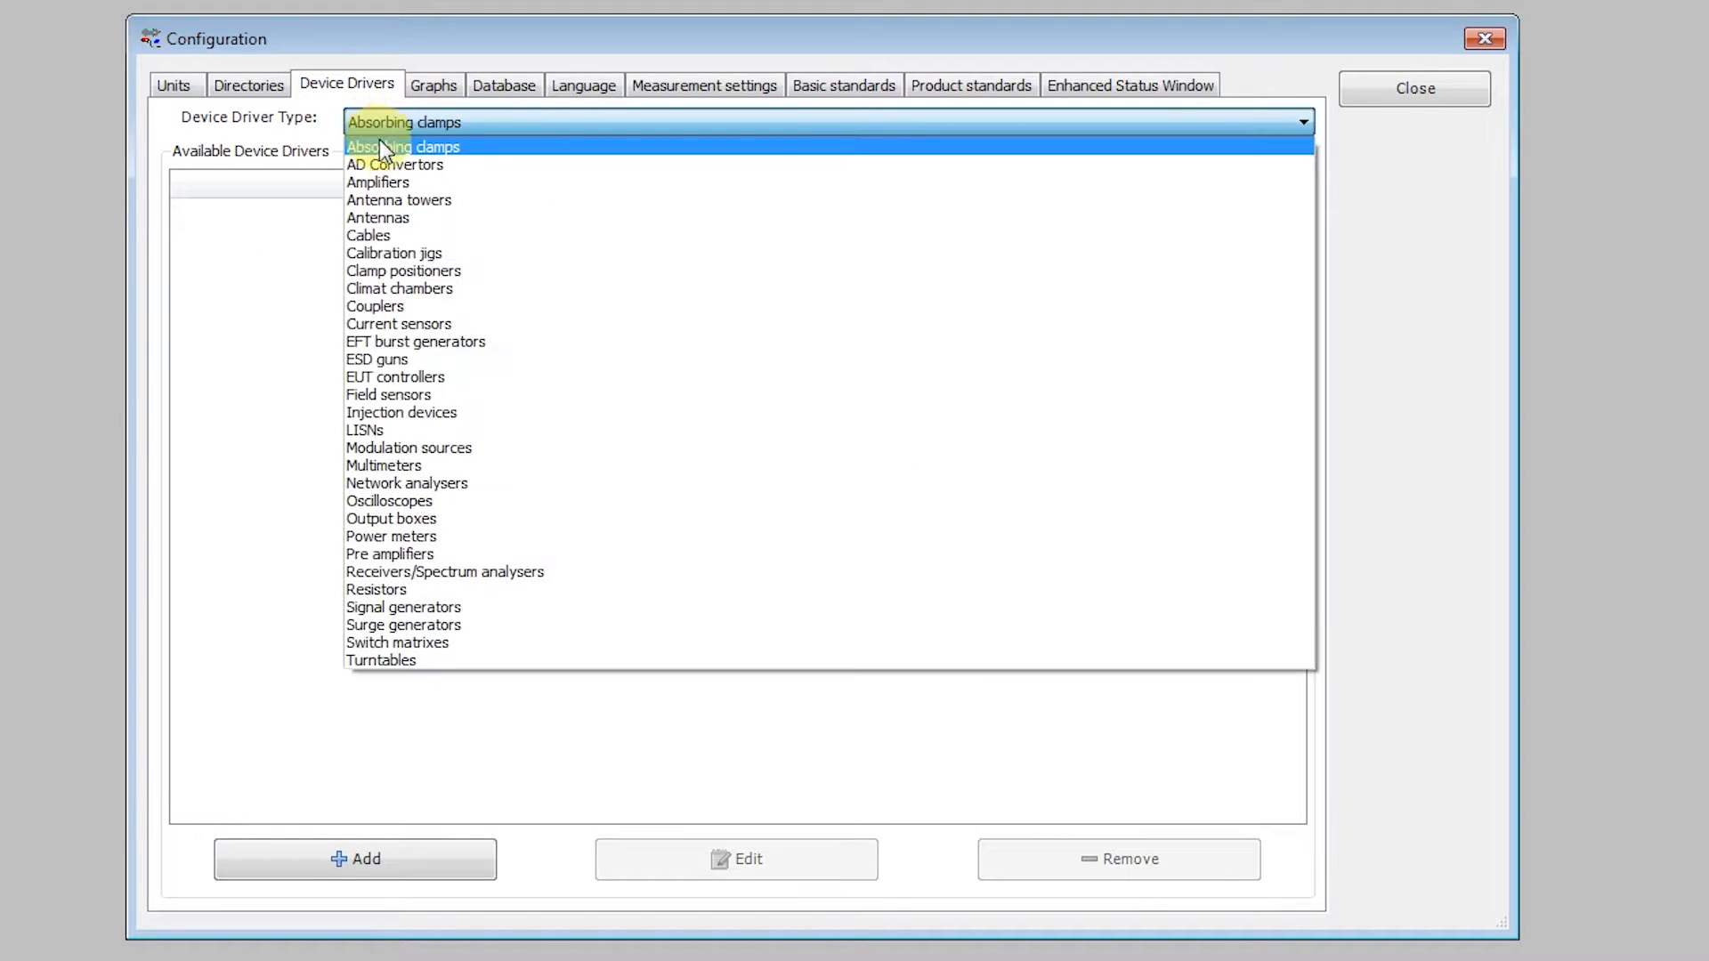
click(383, 180)
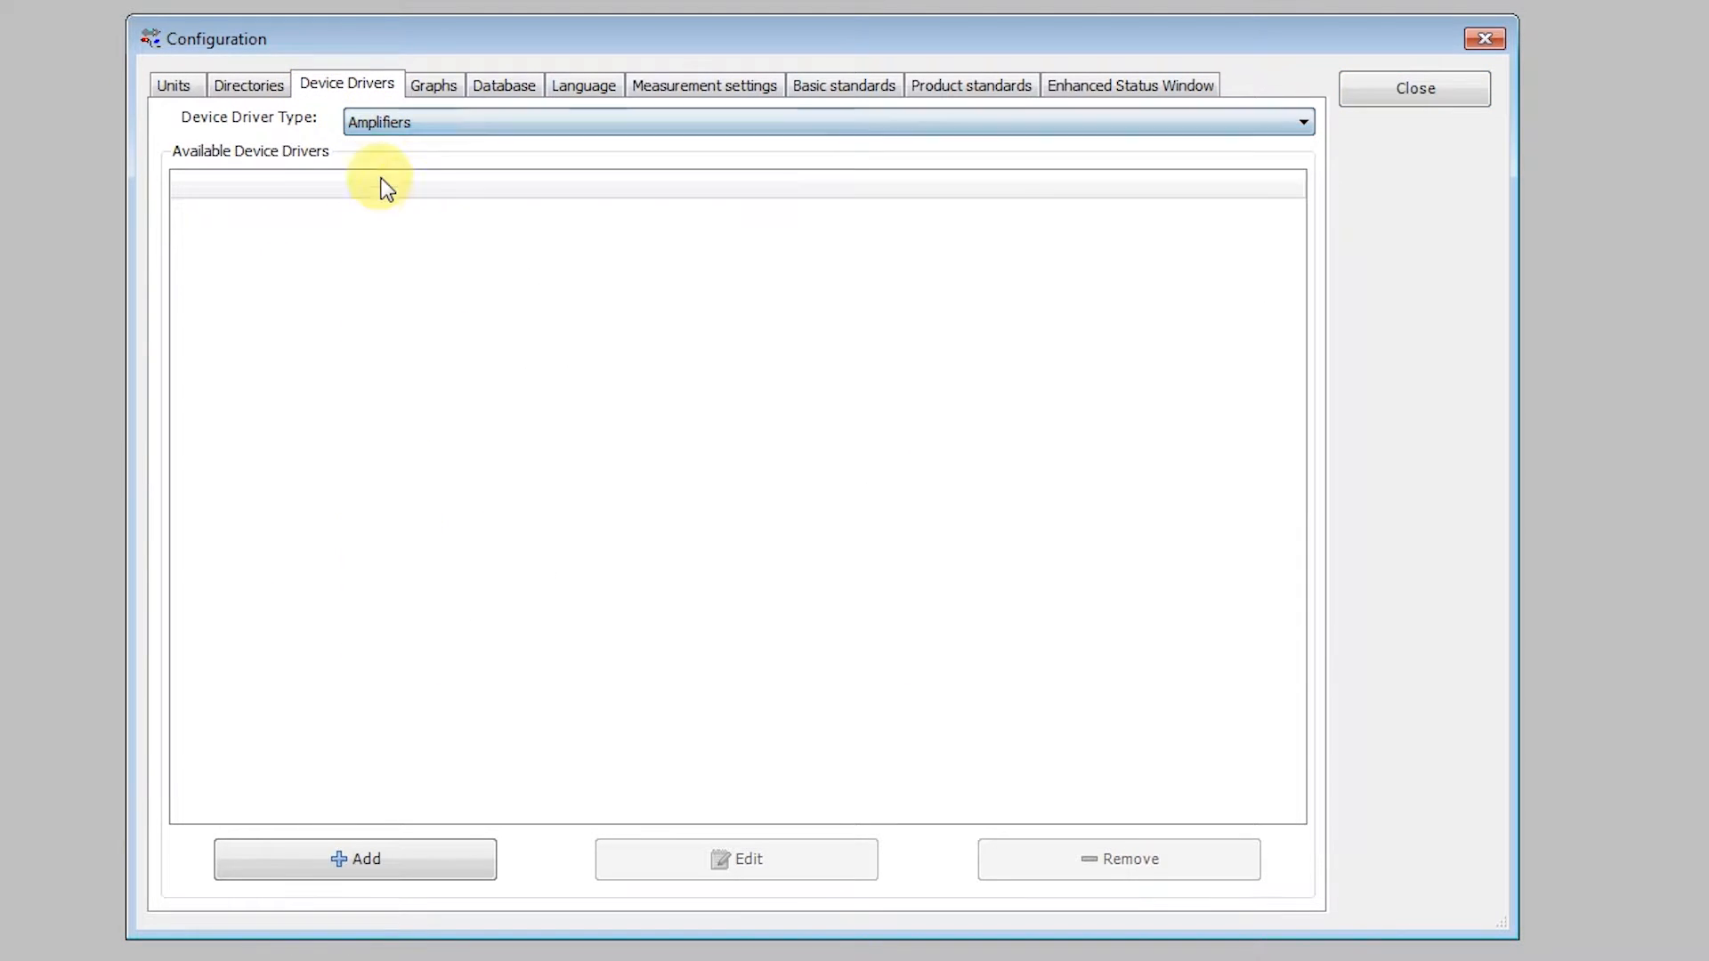
click(446, 865)
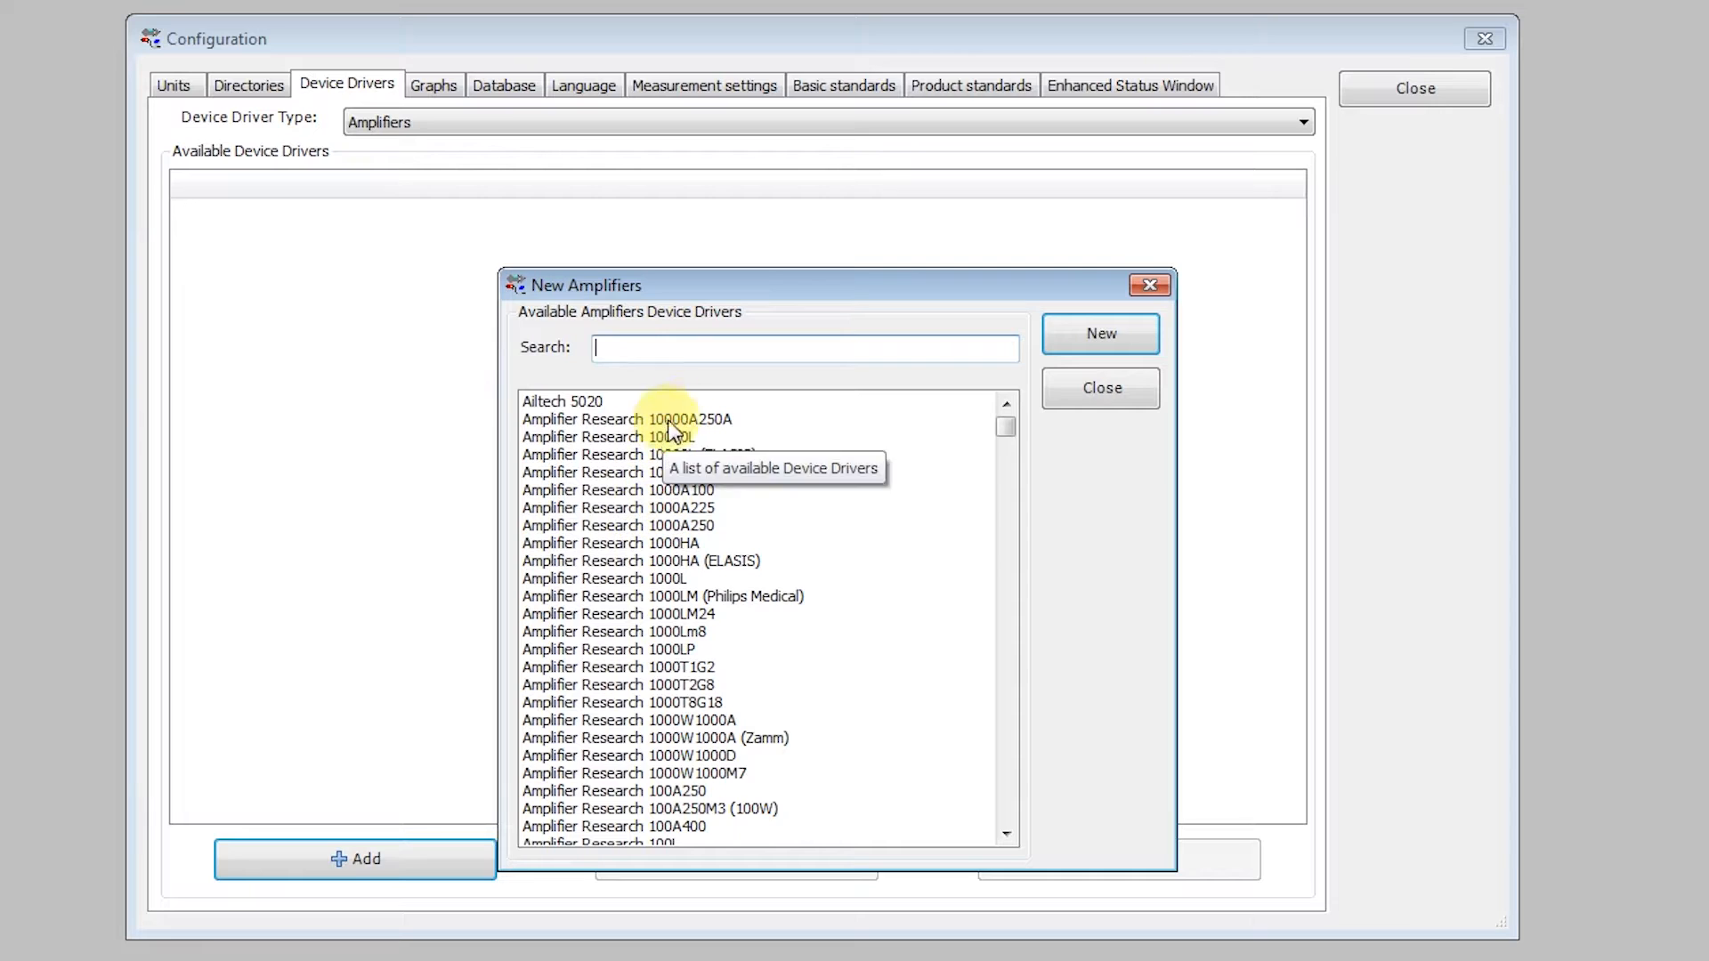
text(radifie)
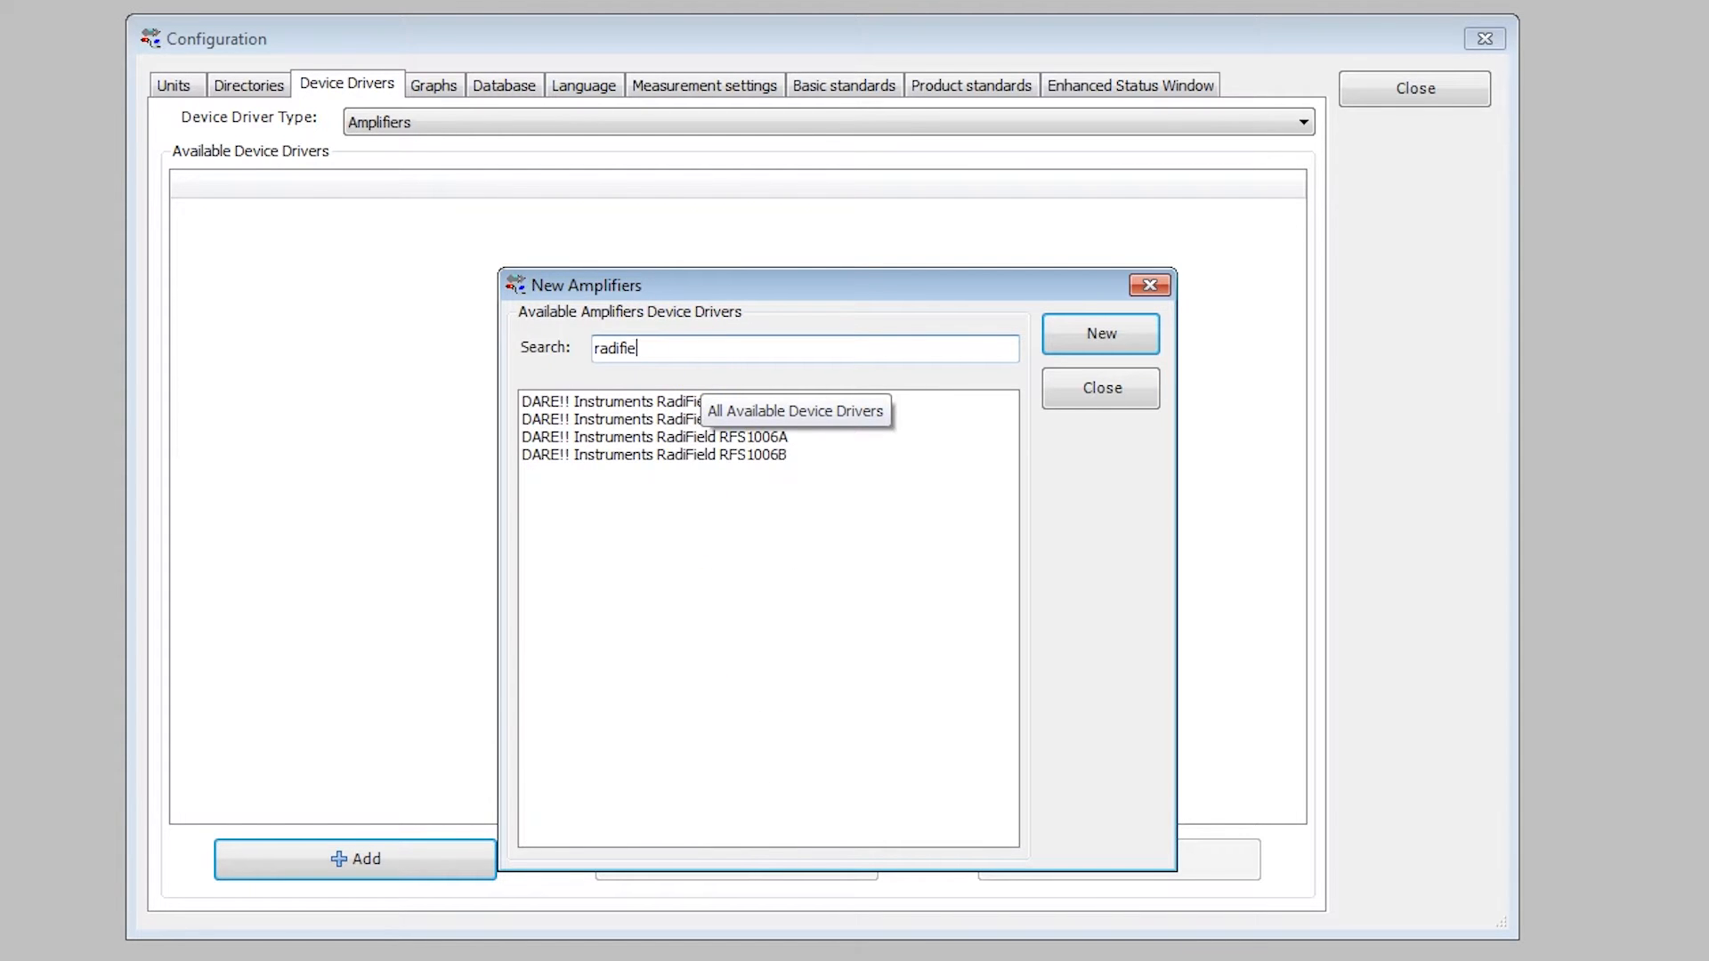
click(650, 455)
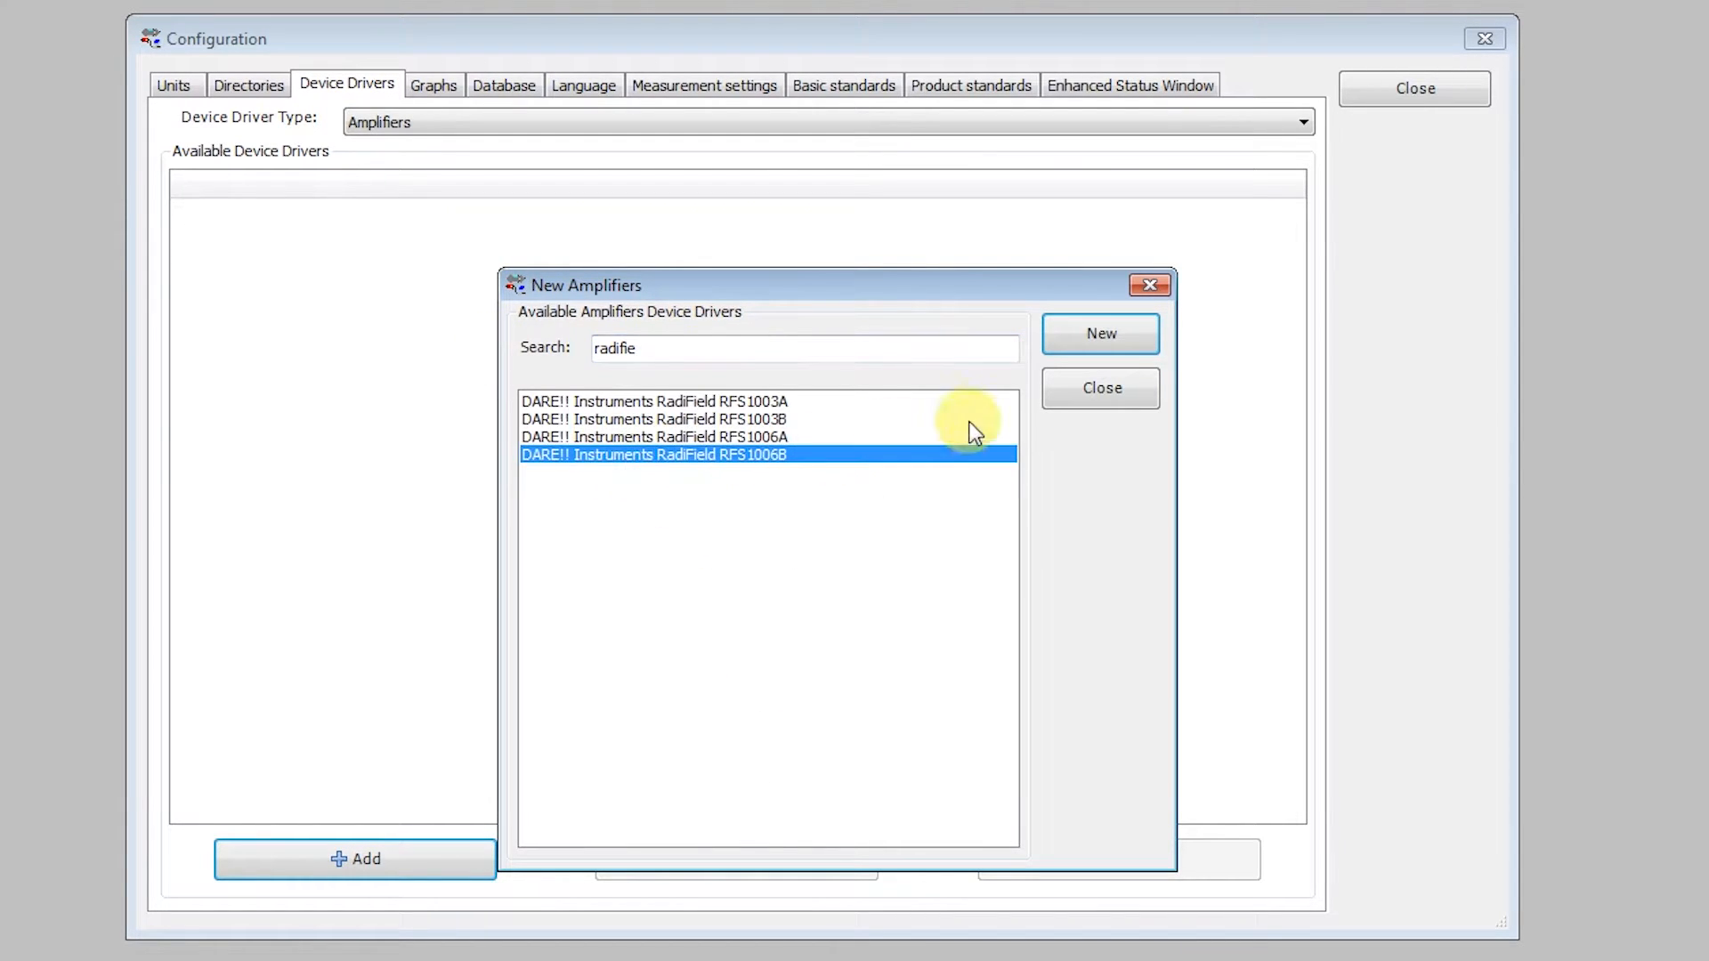
click(1080, 337)
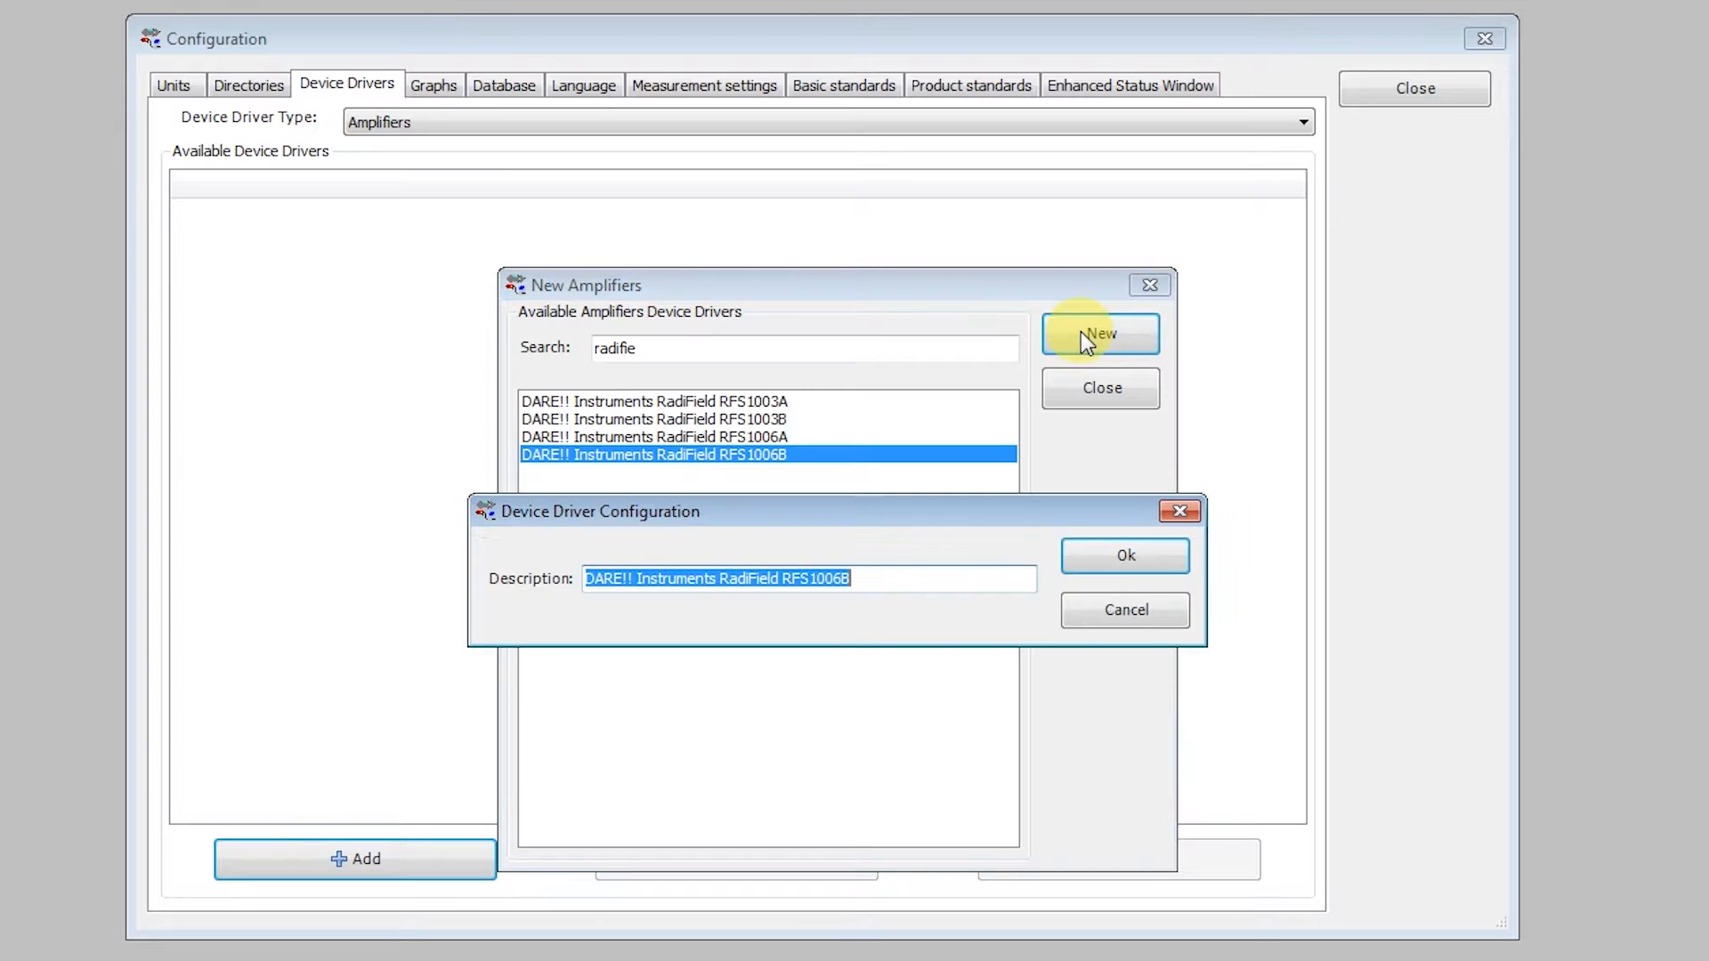
click(1112, 559)
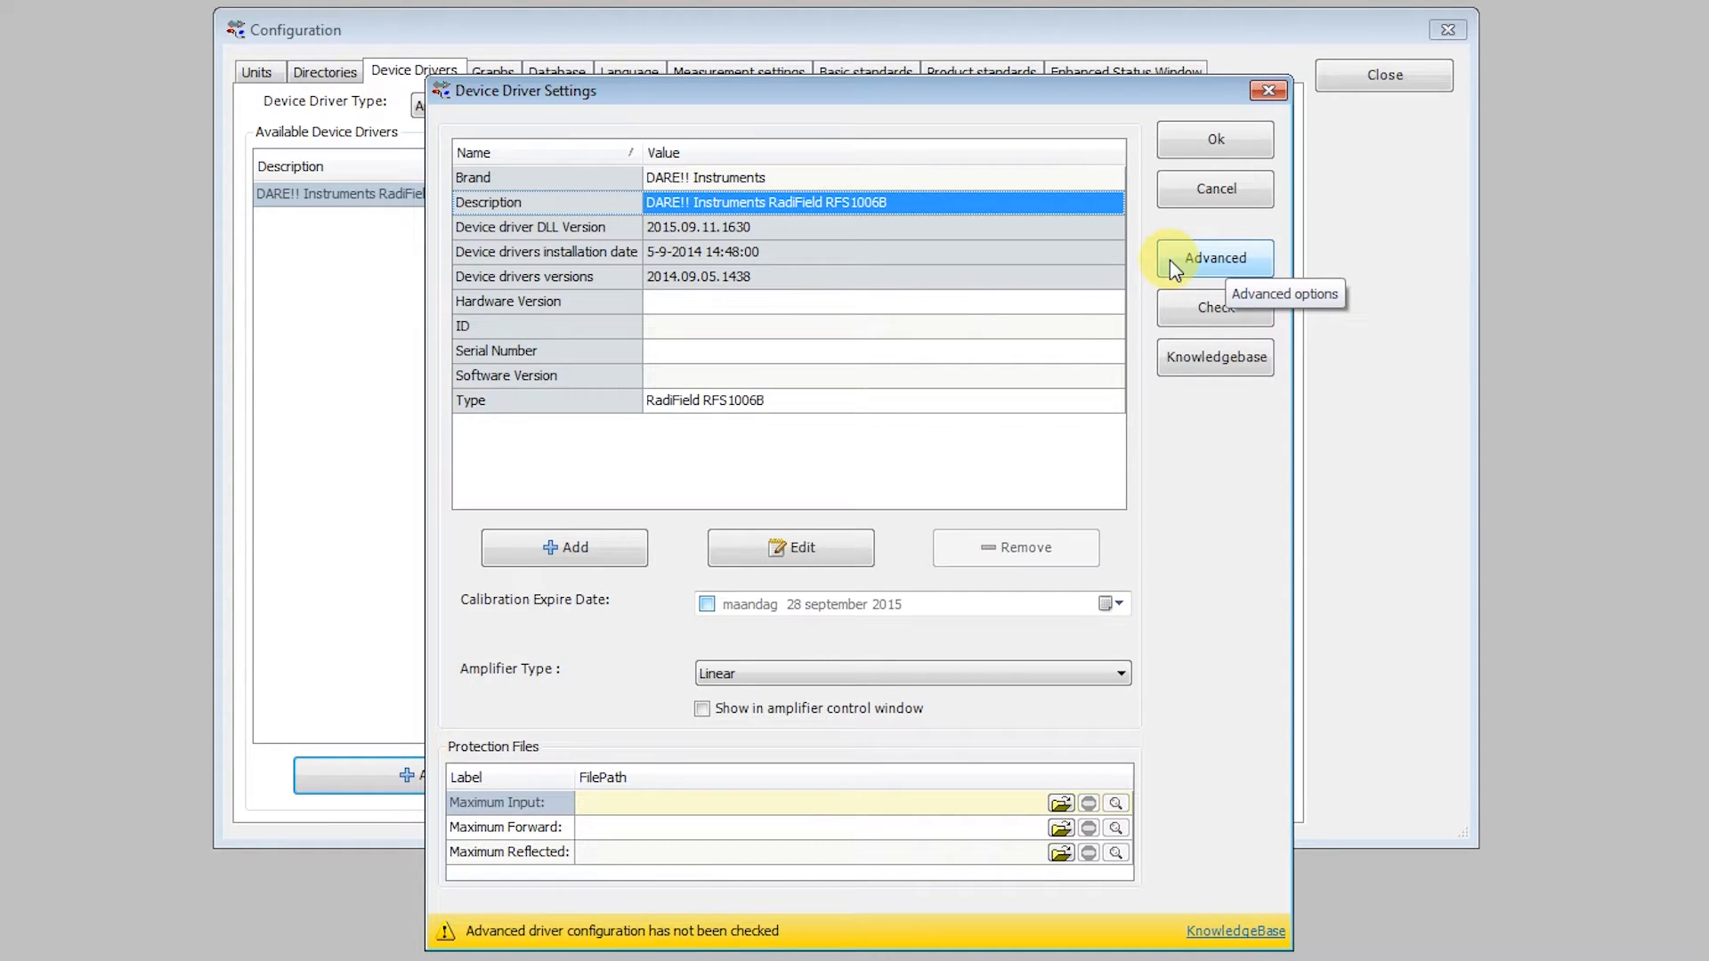
Step: Set the RadiField RFS1006B driver's communication stream to USB in its advanced settings
click(1169, 260)
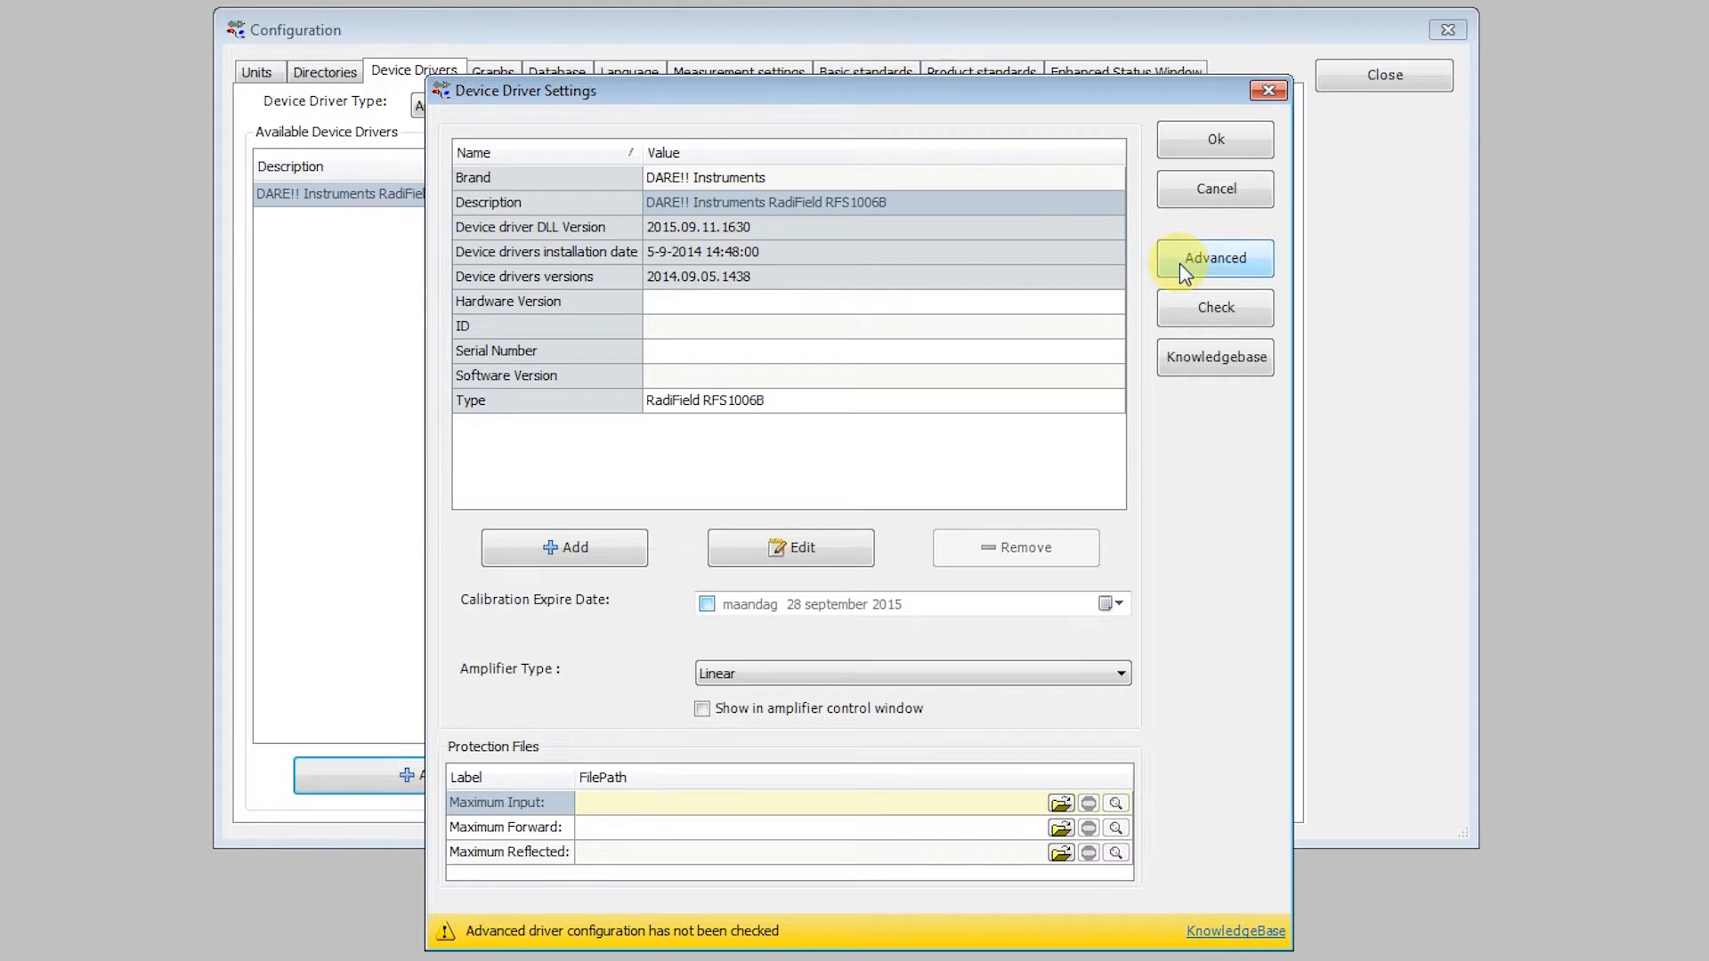
click(1178, 263)
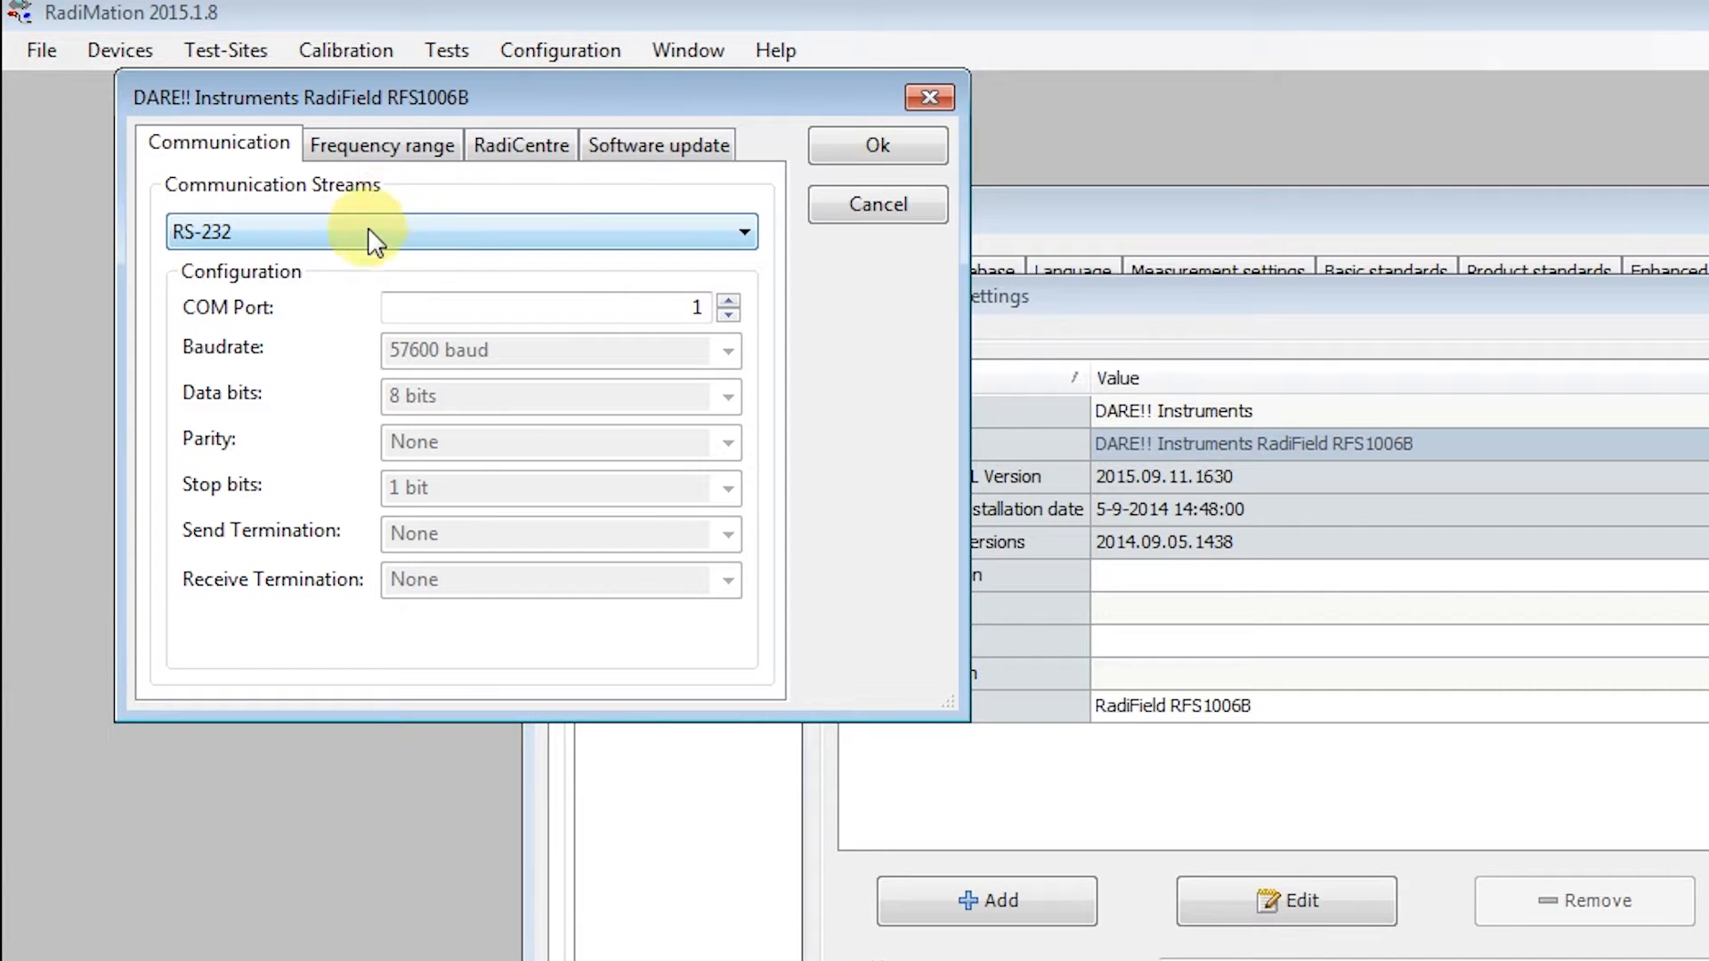
click(374, 239)
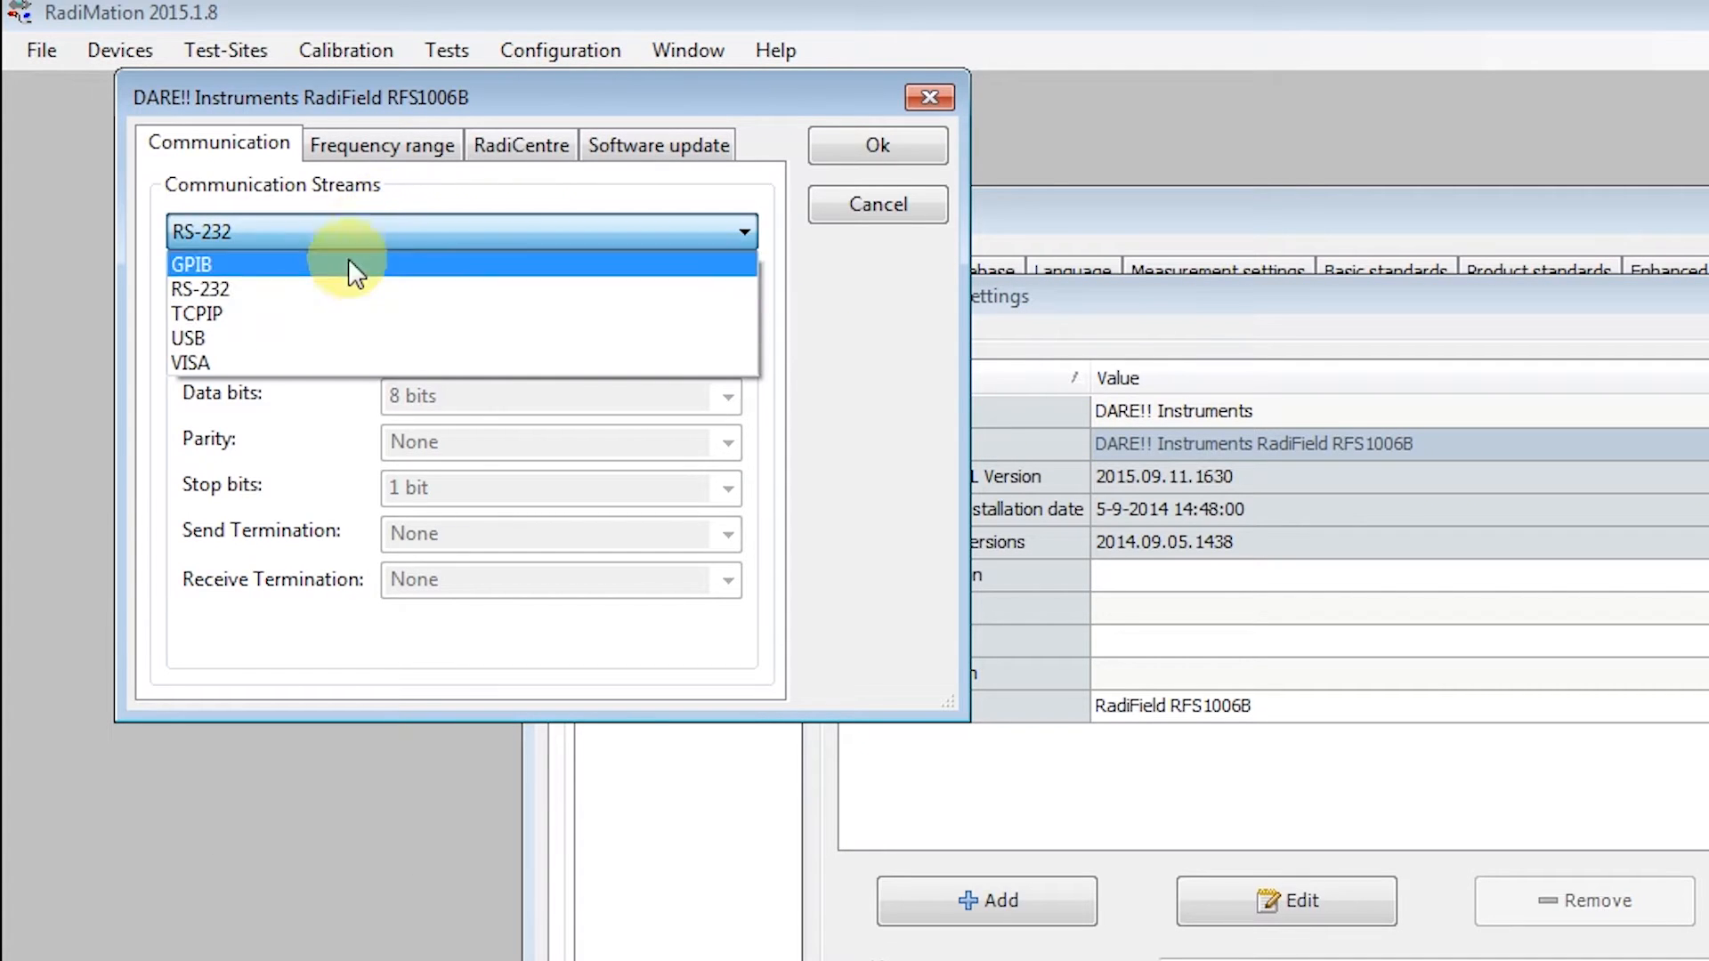
click(329, 312)
click(299, 240)
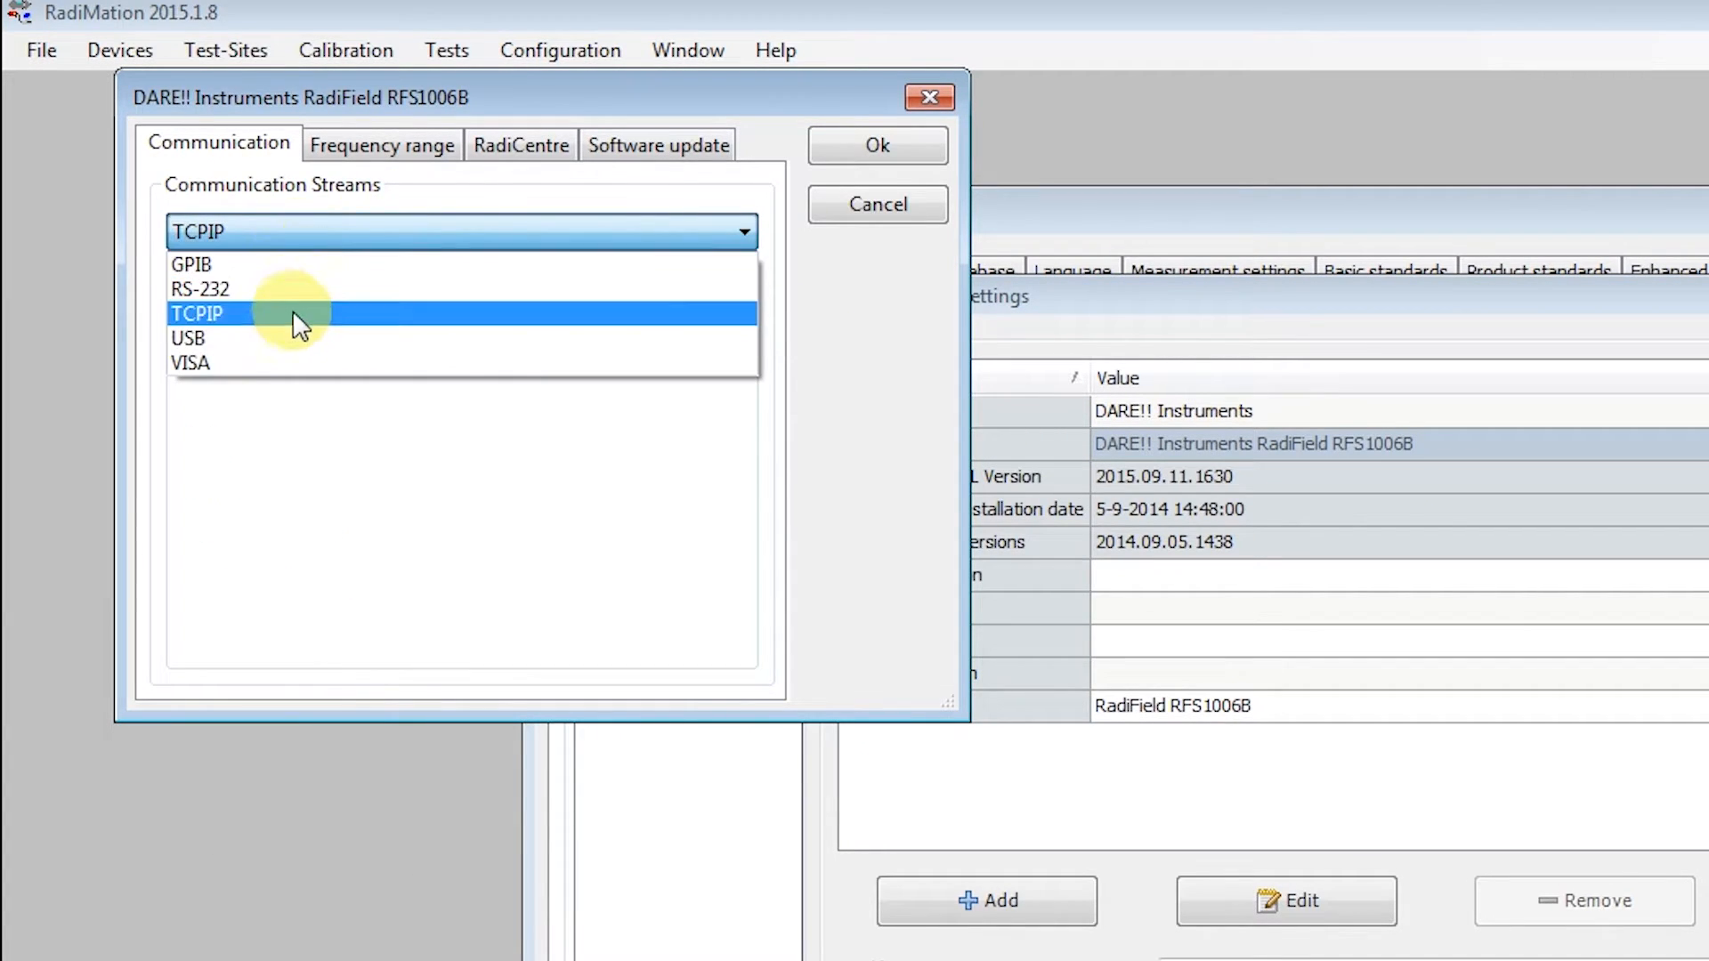
click(292, 336)
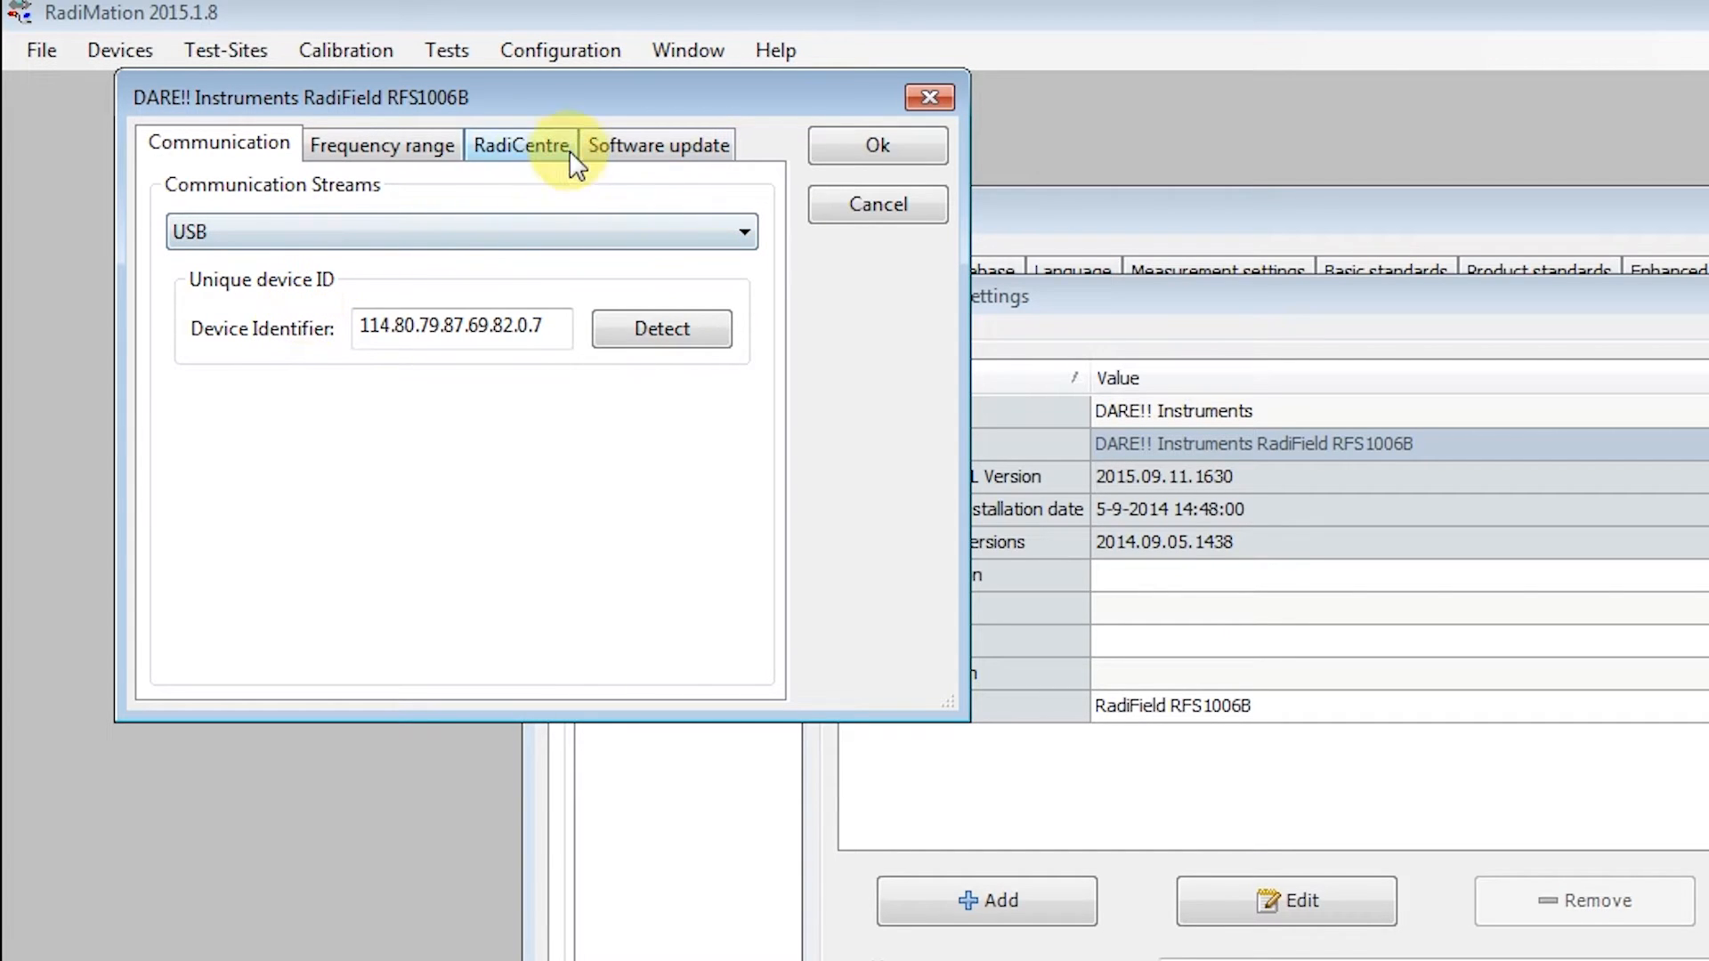
Step: Set the RadiField's RadiCentre device ID to 2 and save the driver settings
click(521, 147)
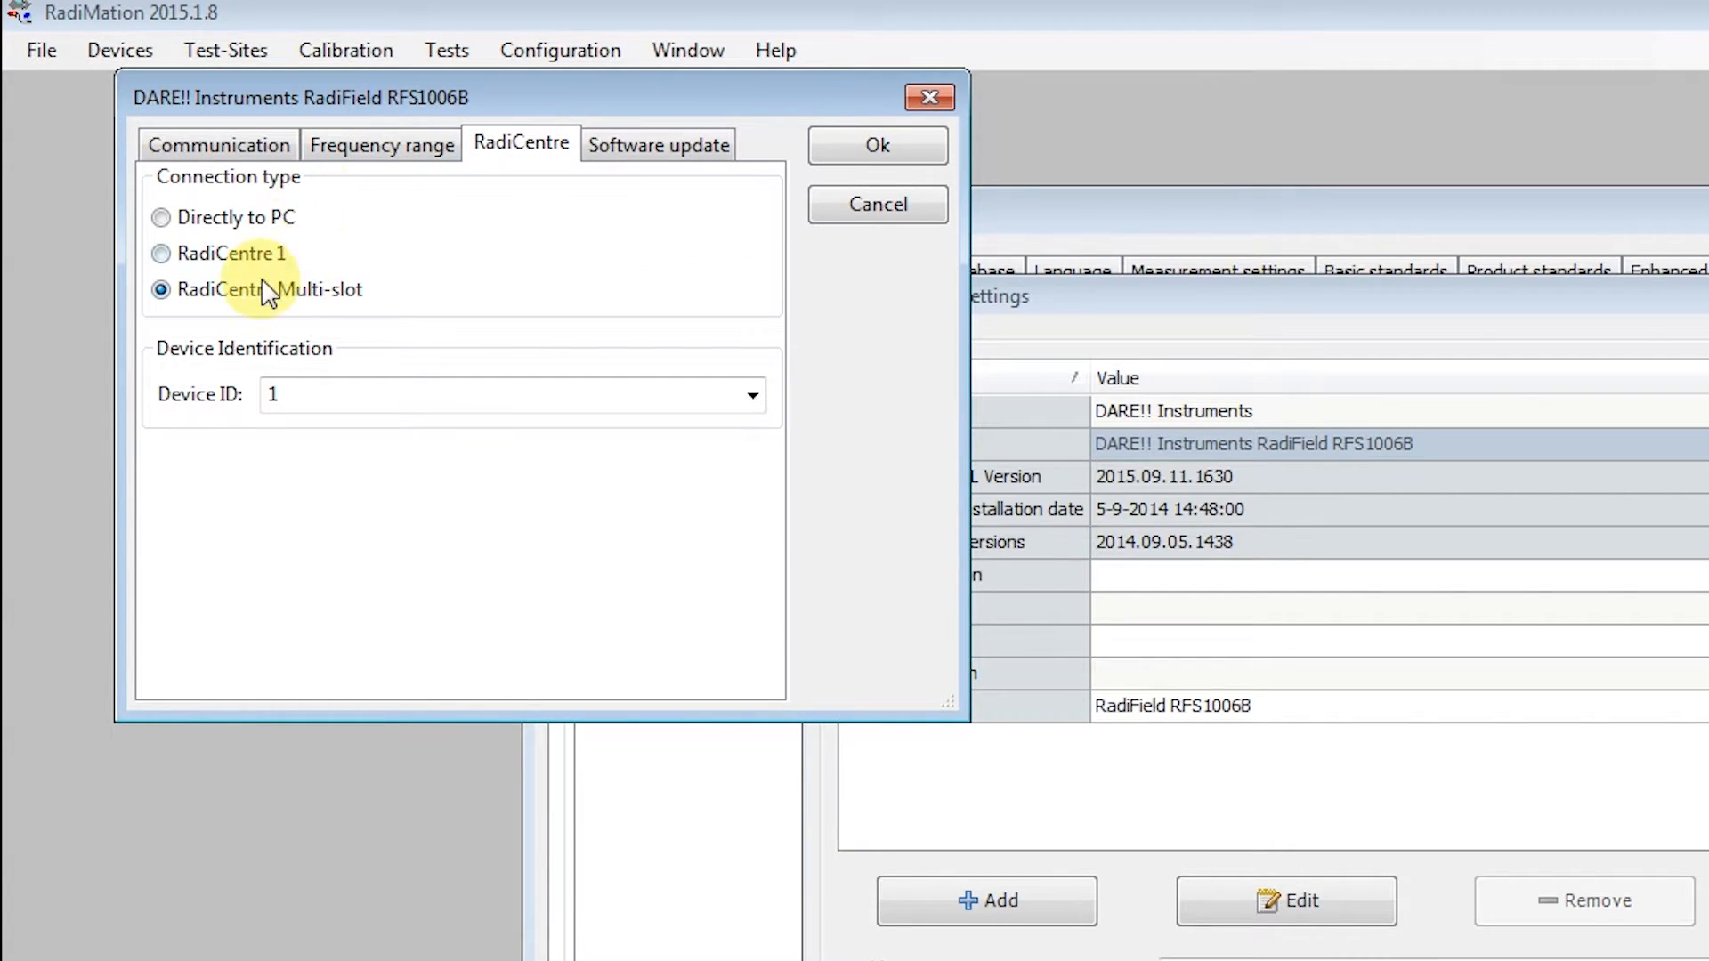
click(301, 391)
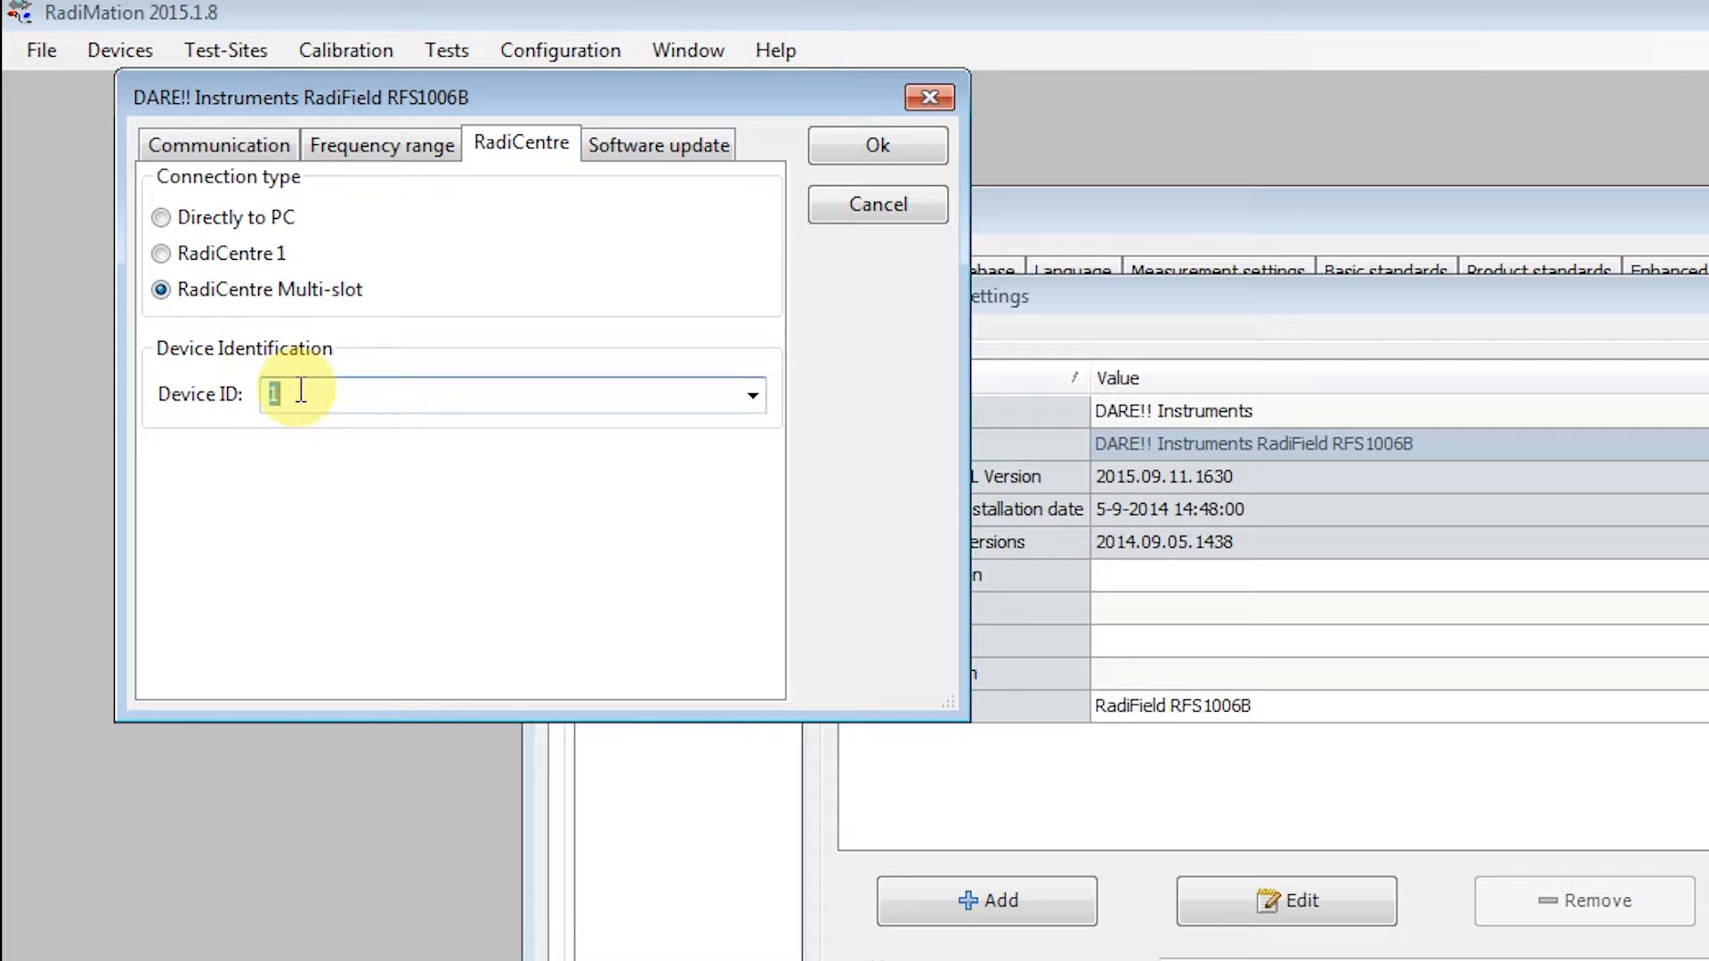
text(2)
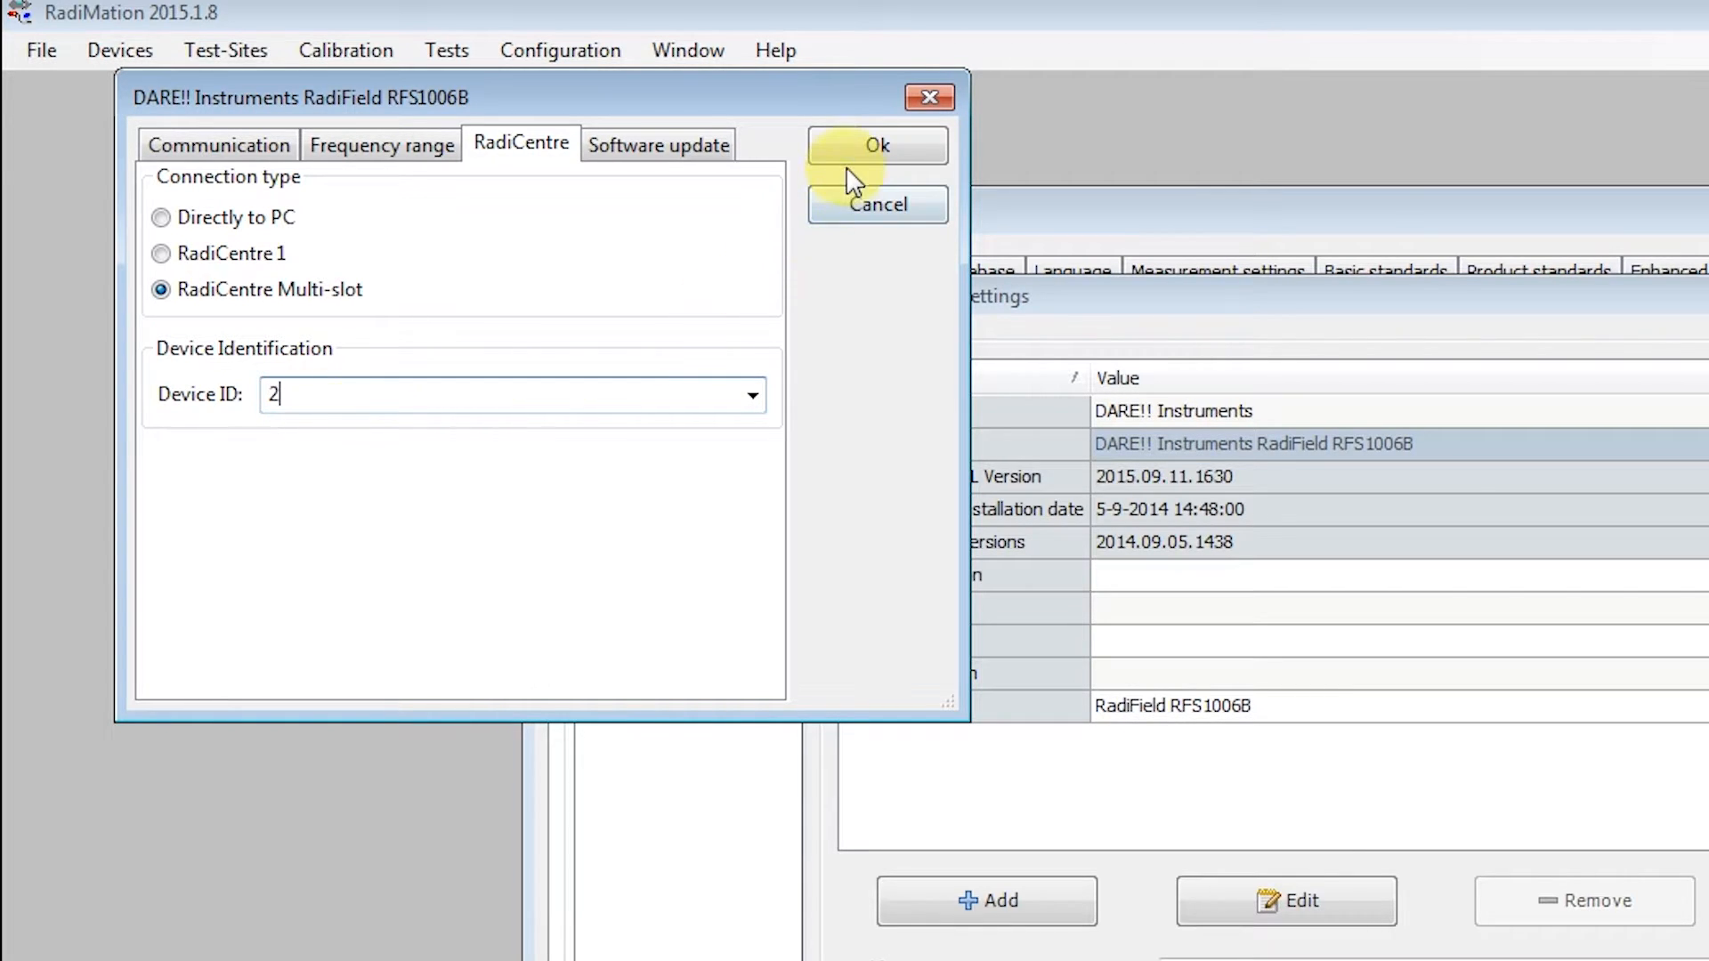
click(850, 142)
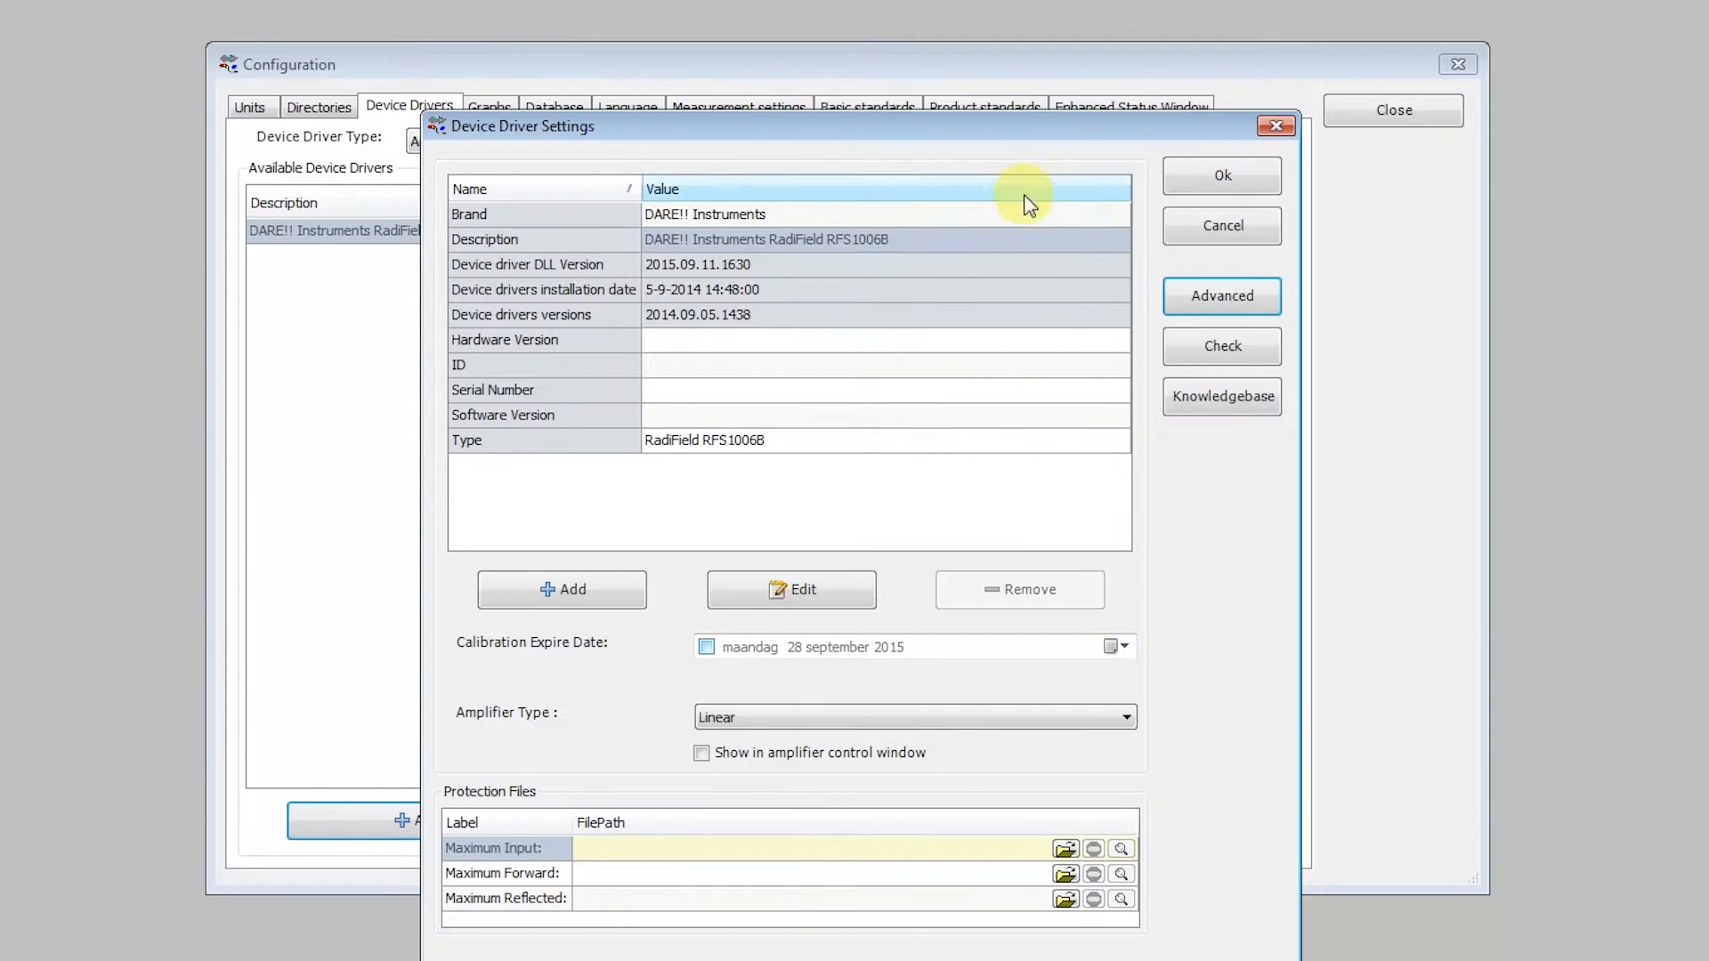
click(1225, 179)
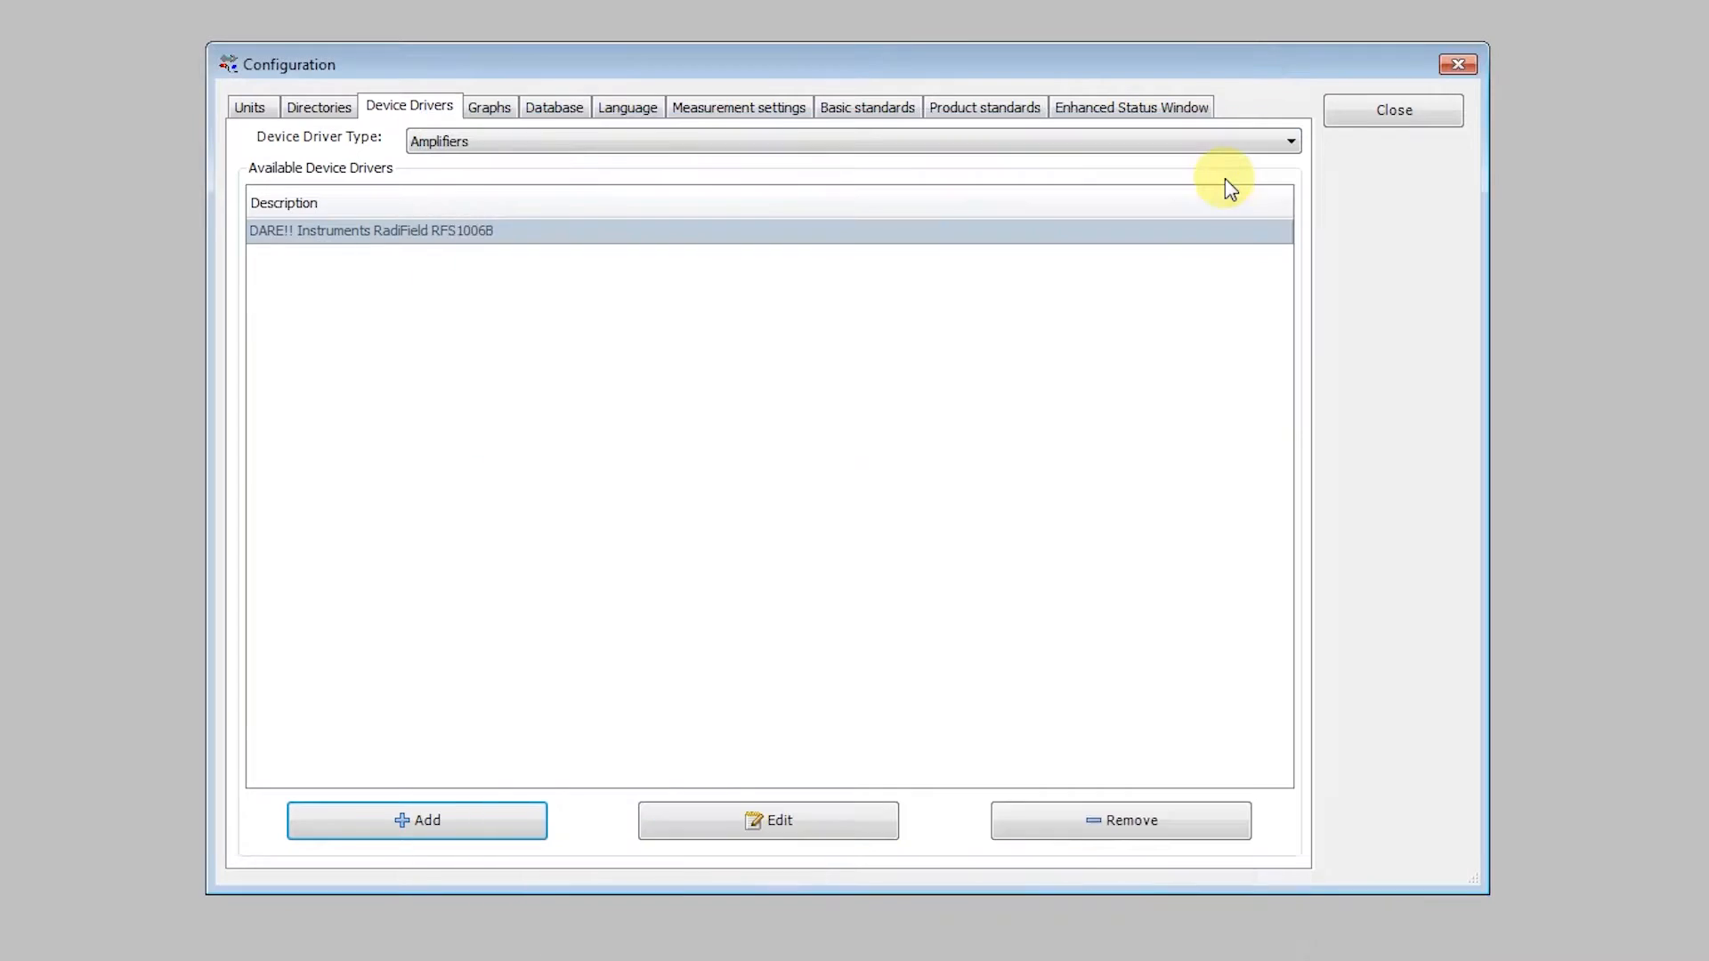
Step: Add a field sensor device driver for the DARE!! Development RadiSense IV (RadiCentre), keeping the default description
click(516, 140)
click(500, 392)
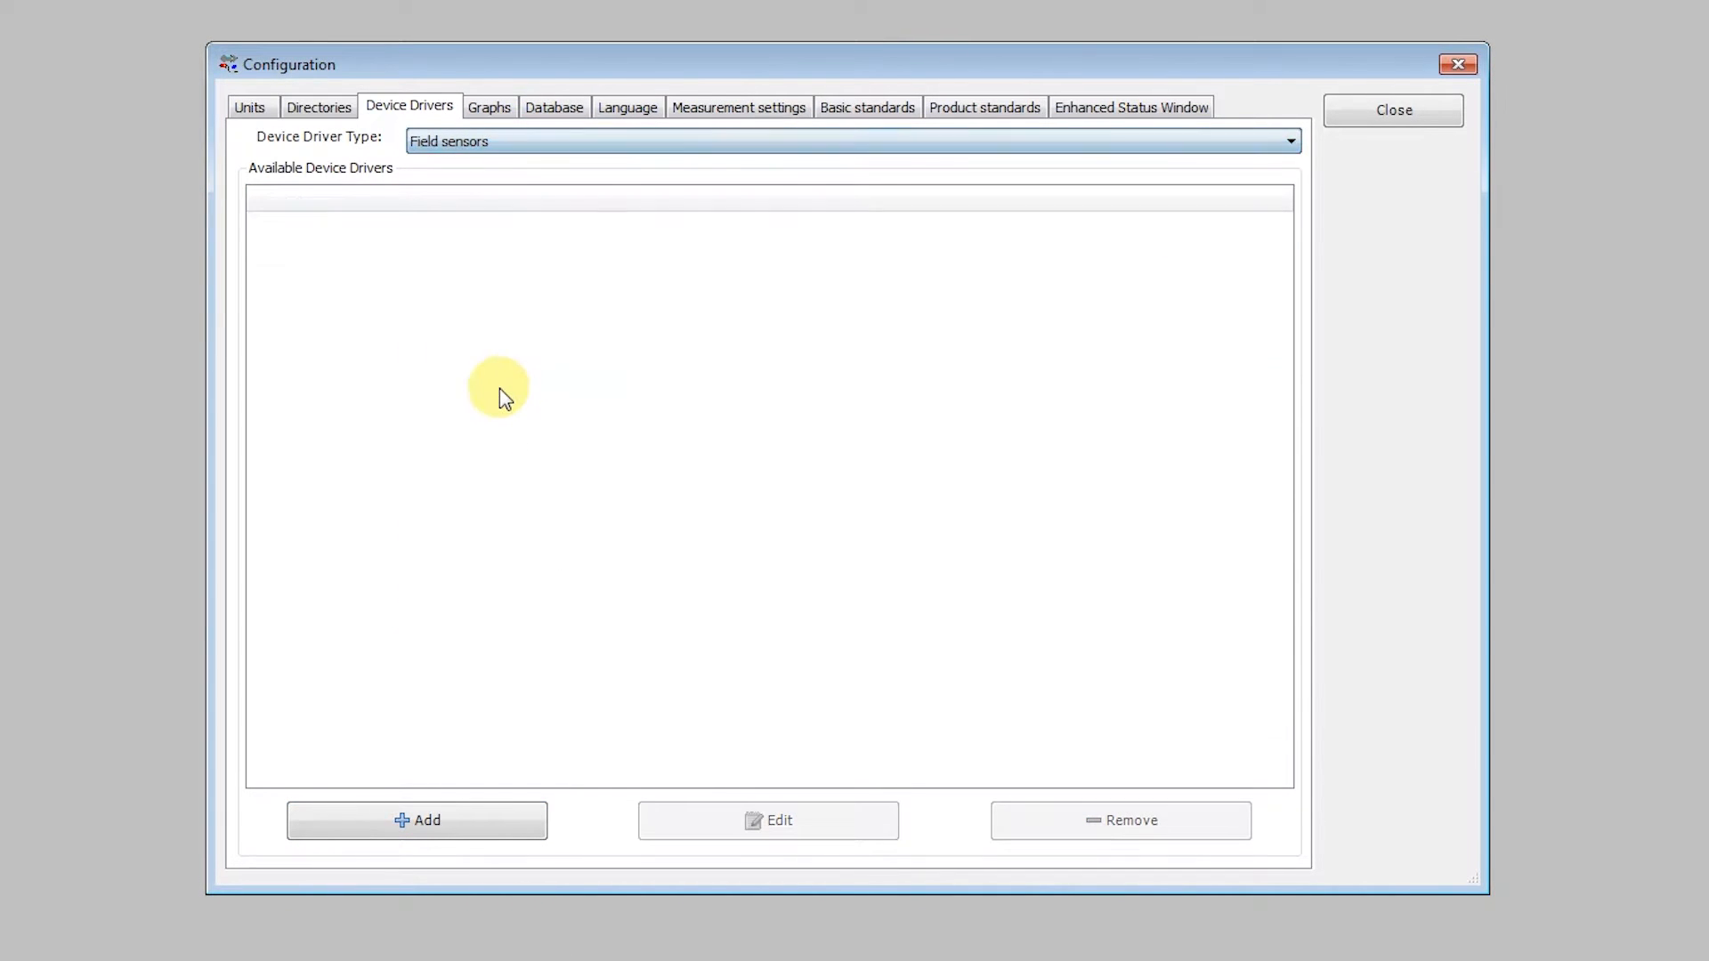
click(510, 824)
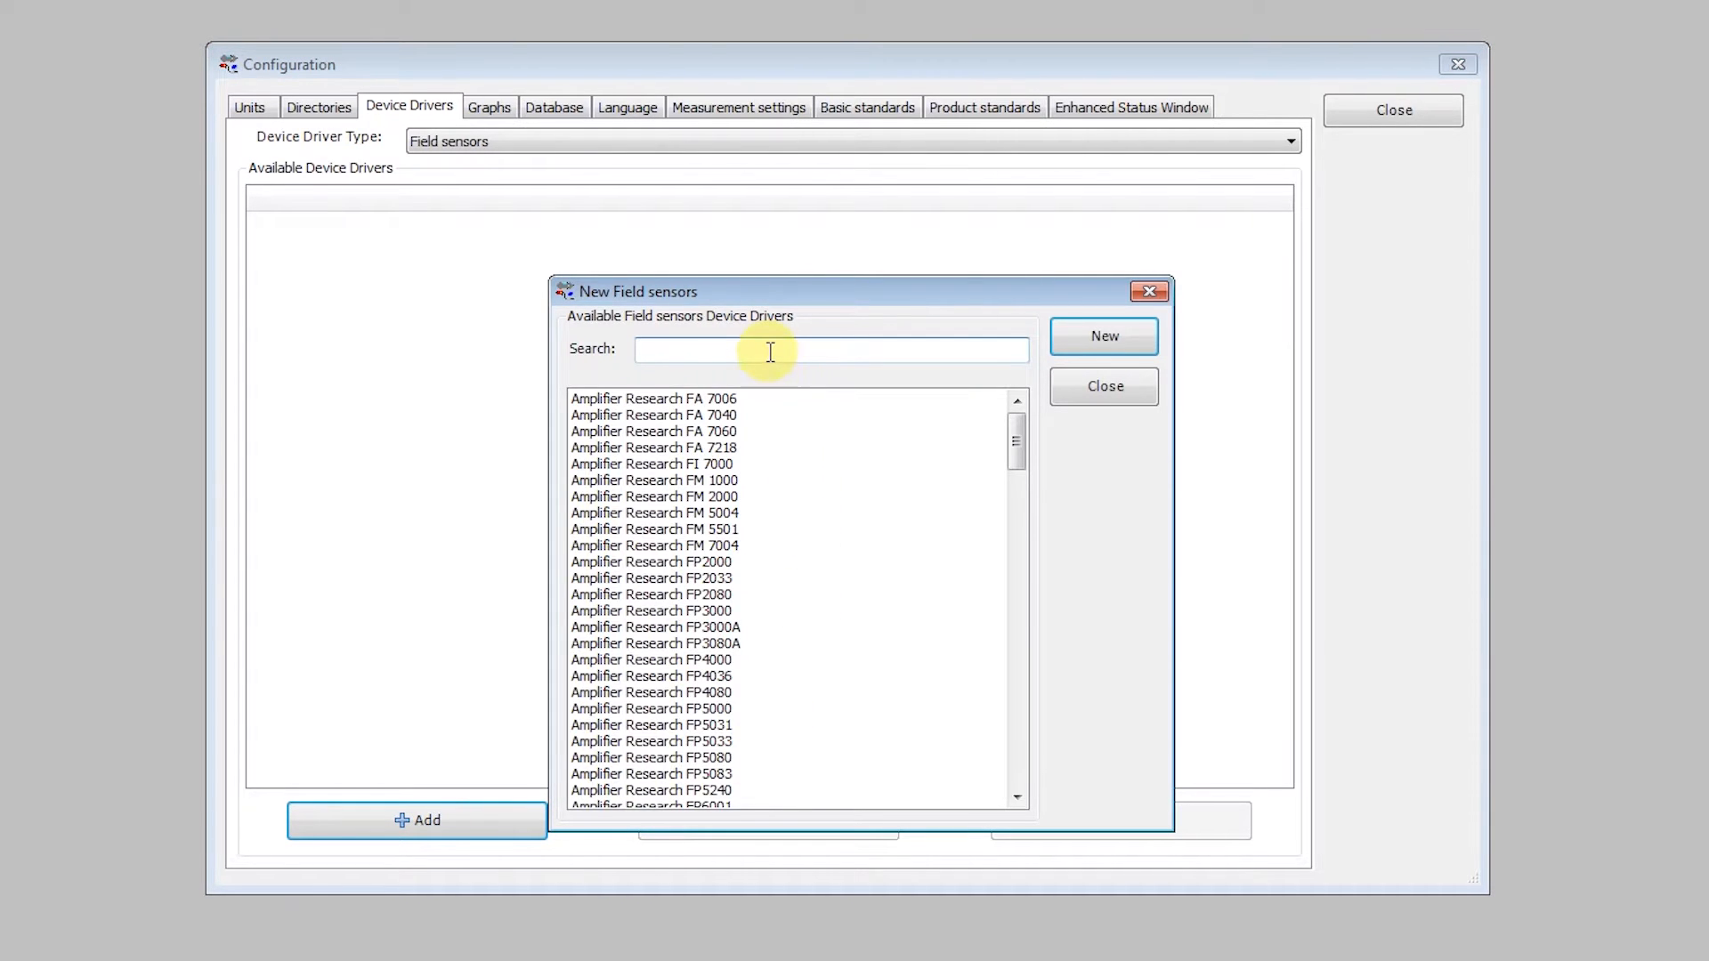
click(769, 351)
text(radisens)
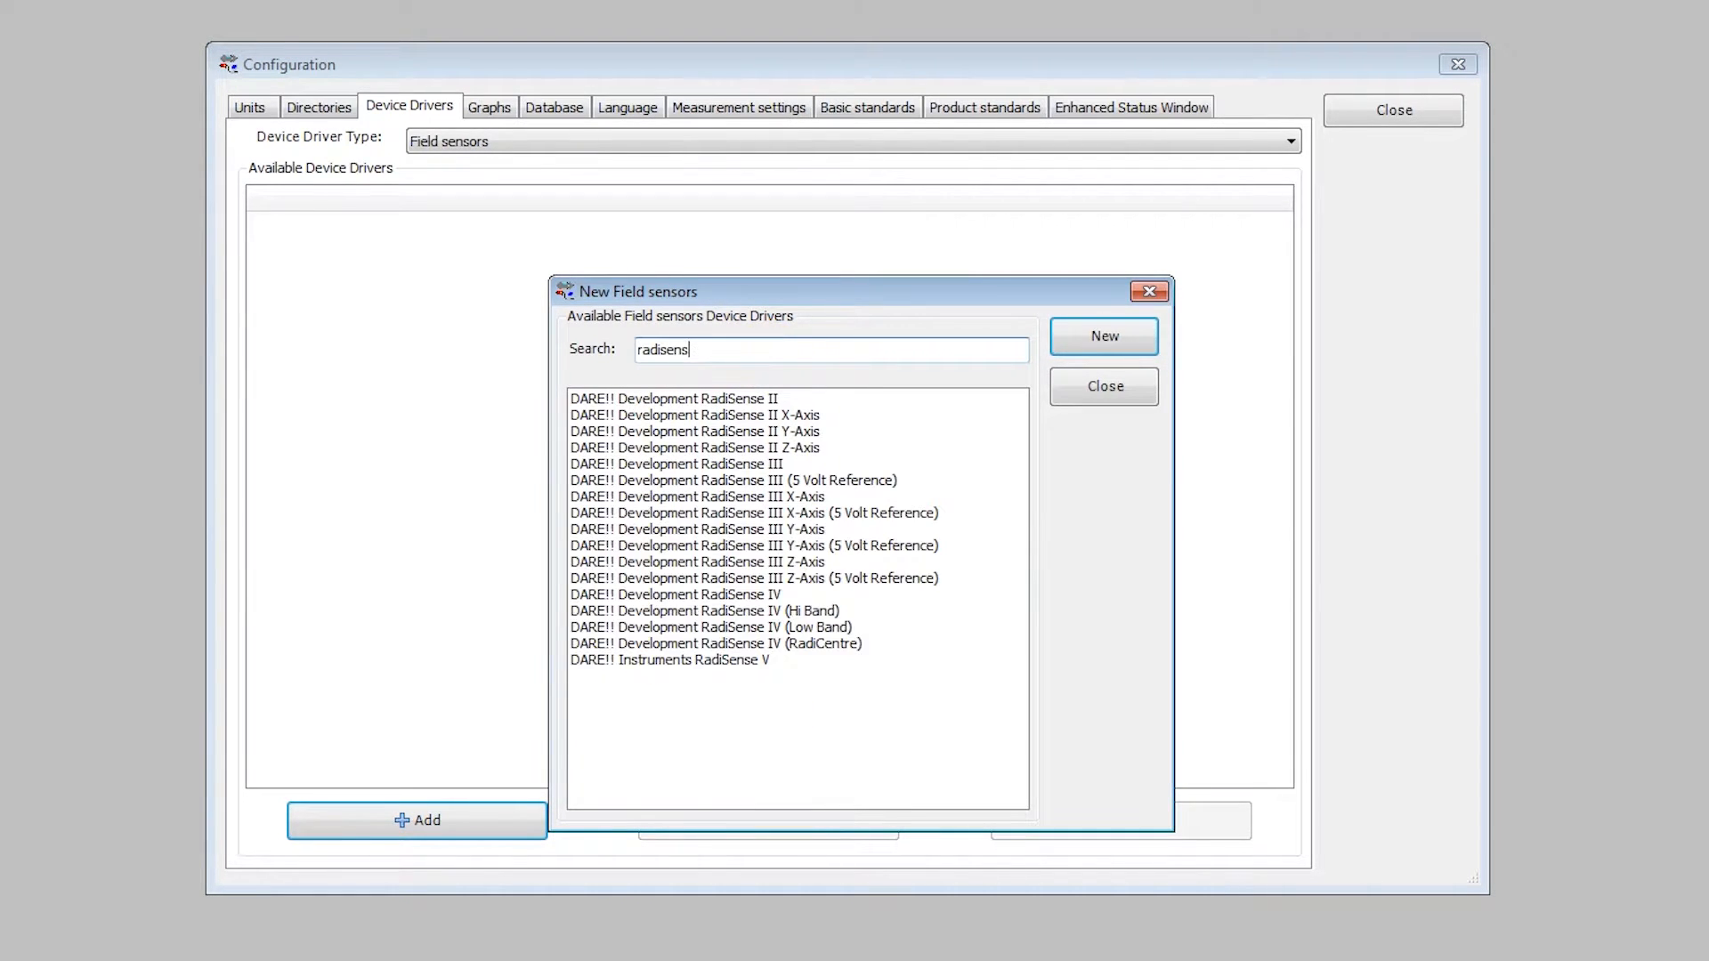
click(793, 642)
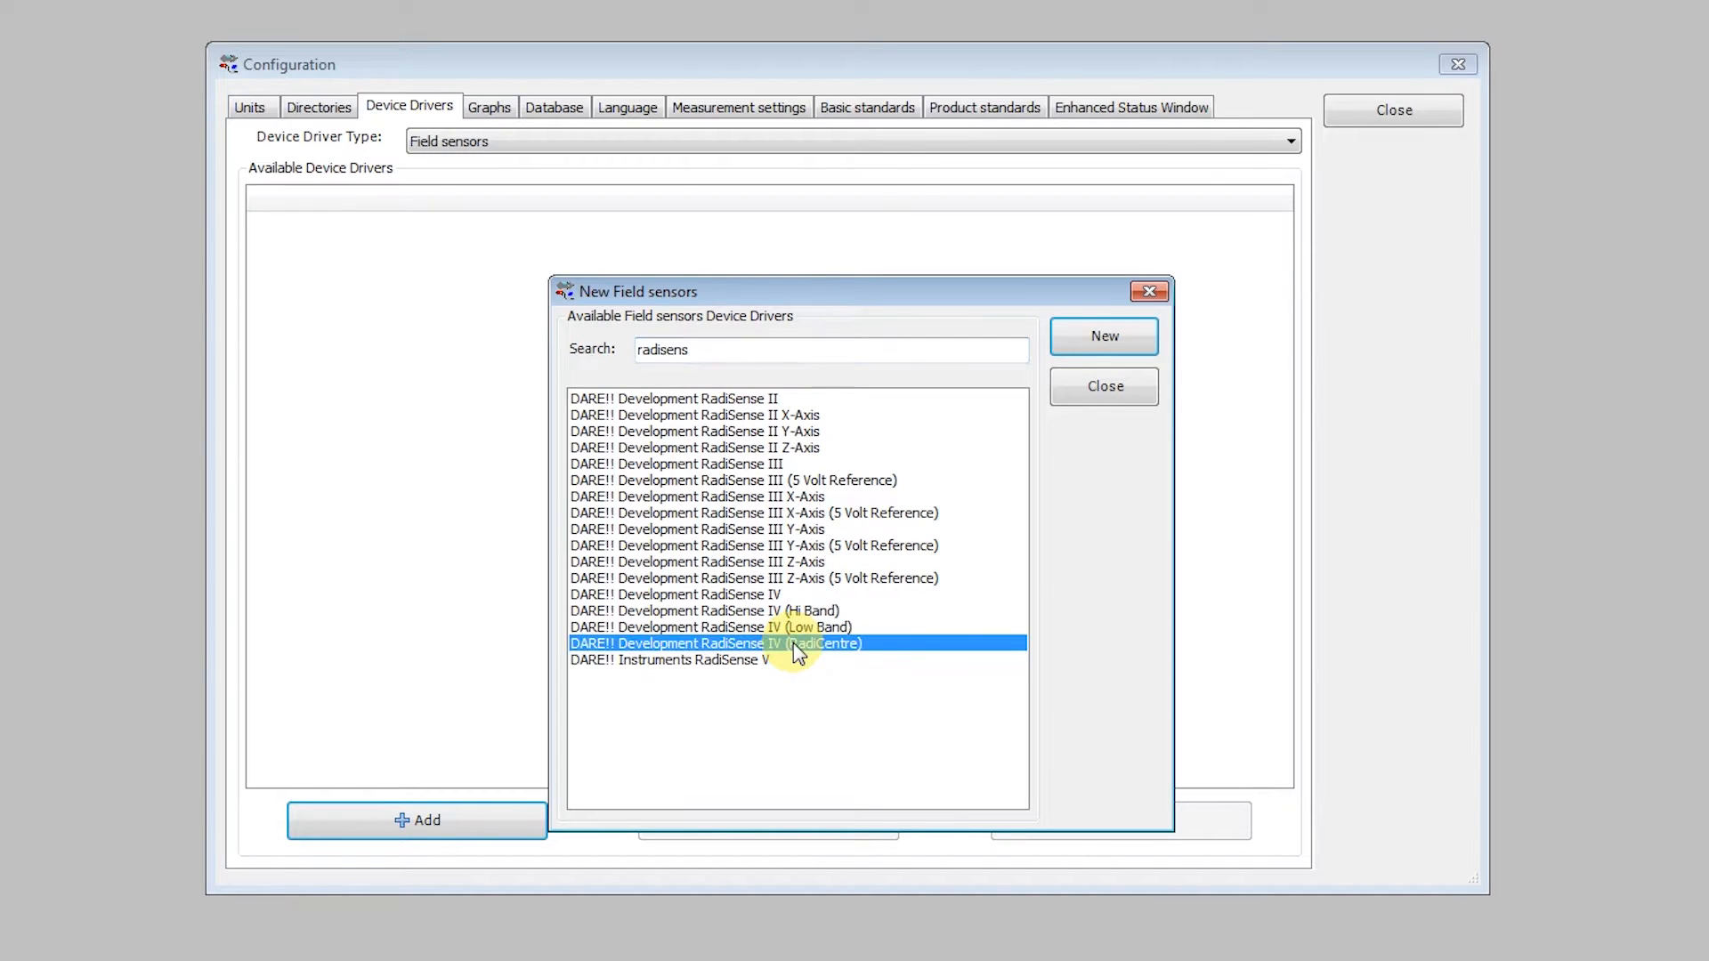
click(1114, 345)
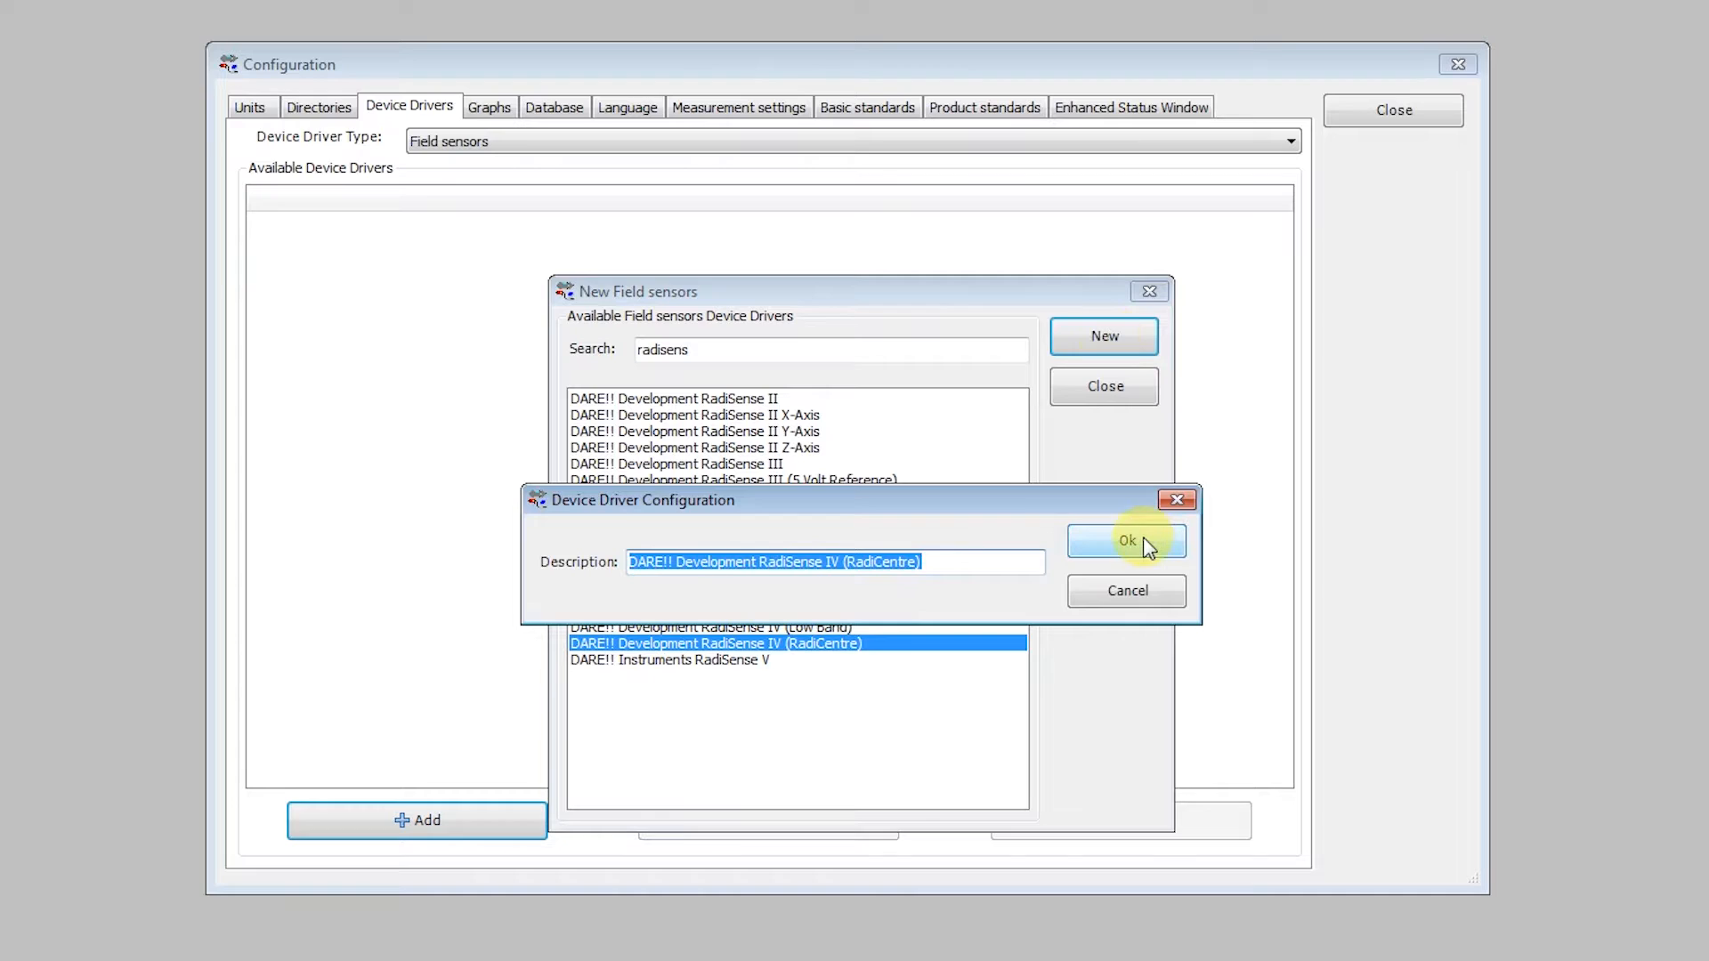
click(1144, 540)
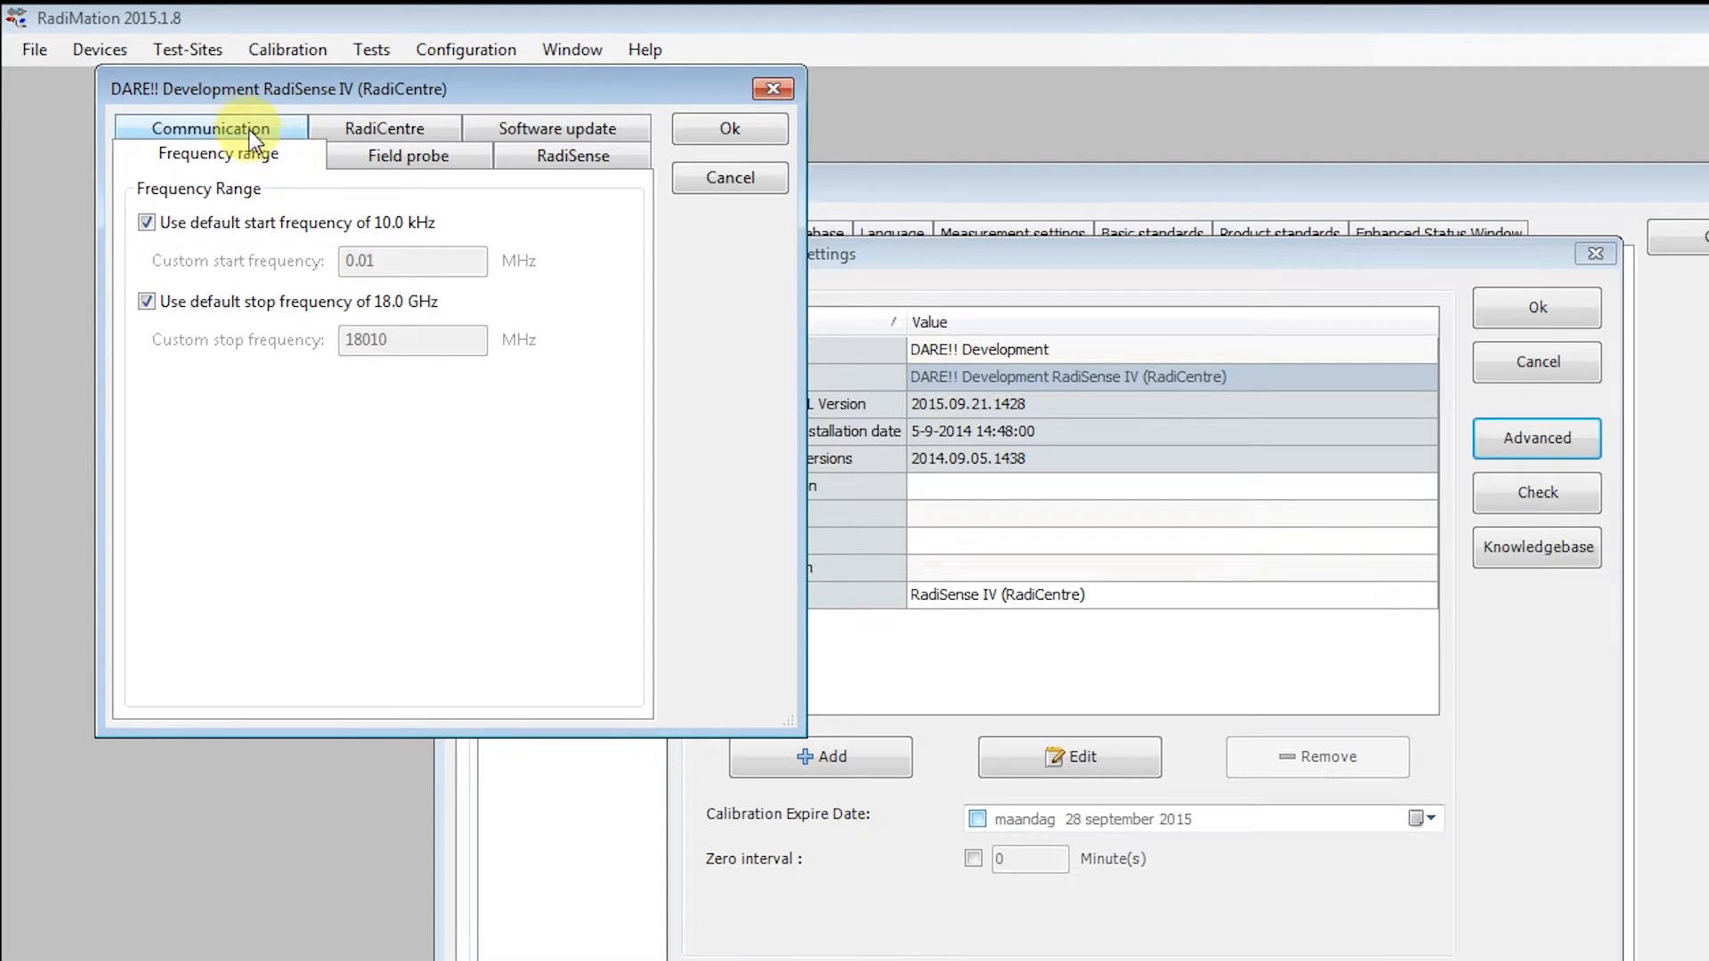
Step: Set the RadiSense IV driver's communication stream to TCPIP
click(247, 131)
click(236, 227)
click(229, 297)
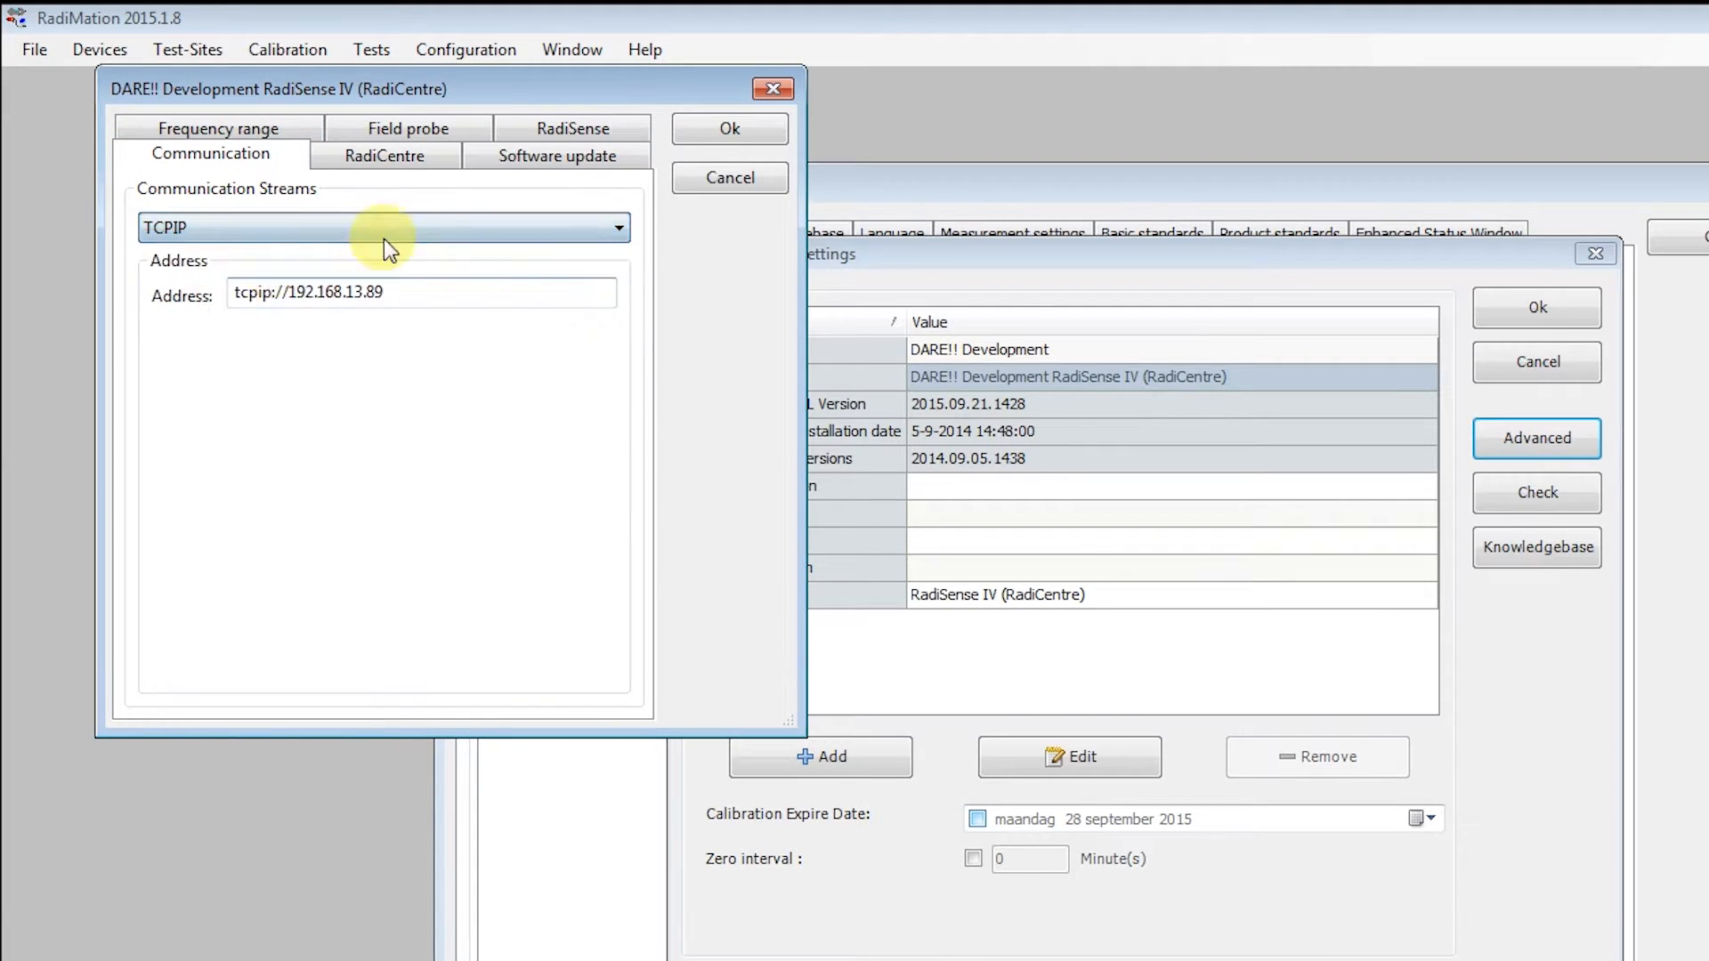
Step: Set the RadiSense IV's RadiCentre device ID to 4 and confirm its advanced settings
click(408, 155)
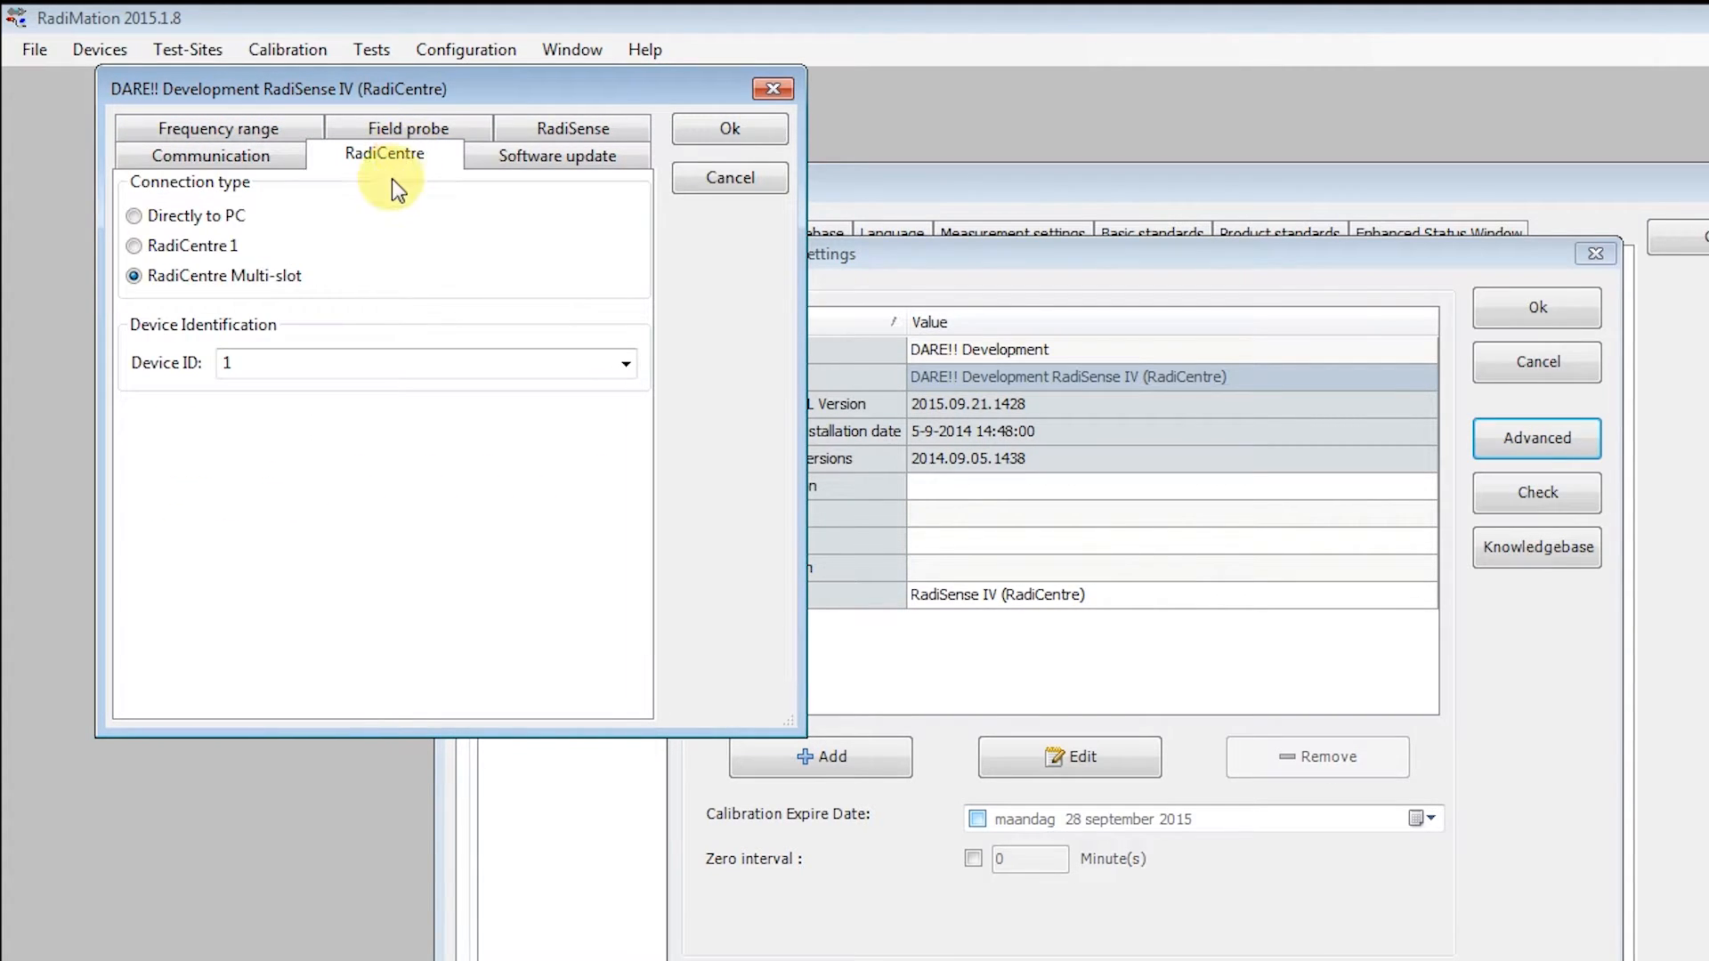
click(250, 365)
text(4)
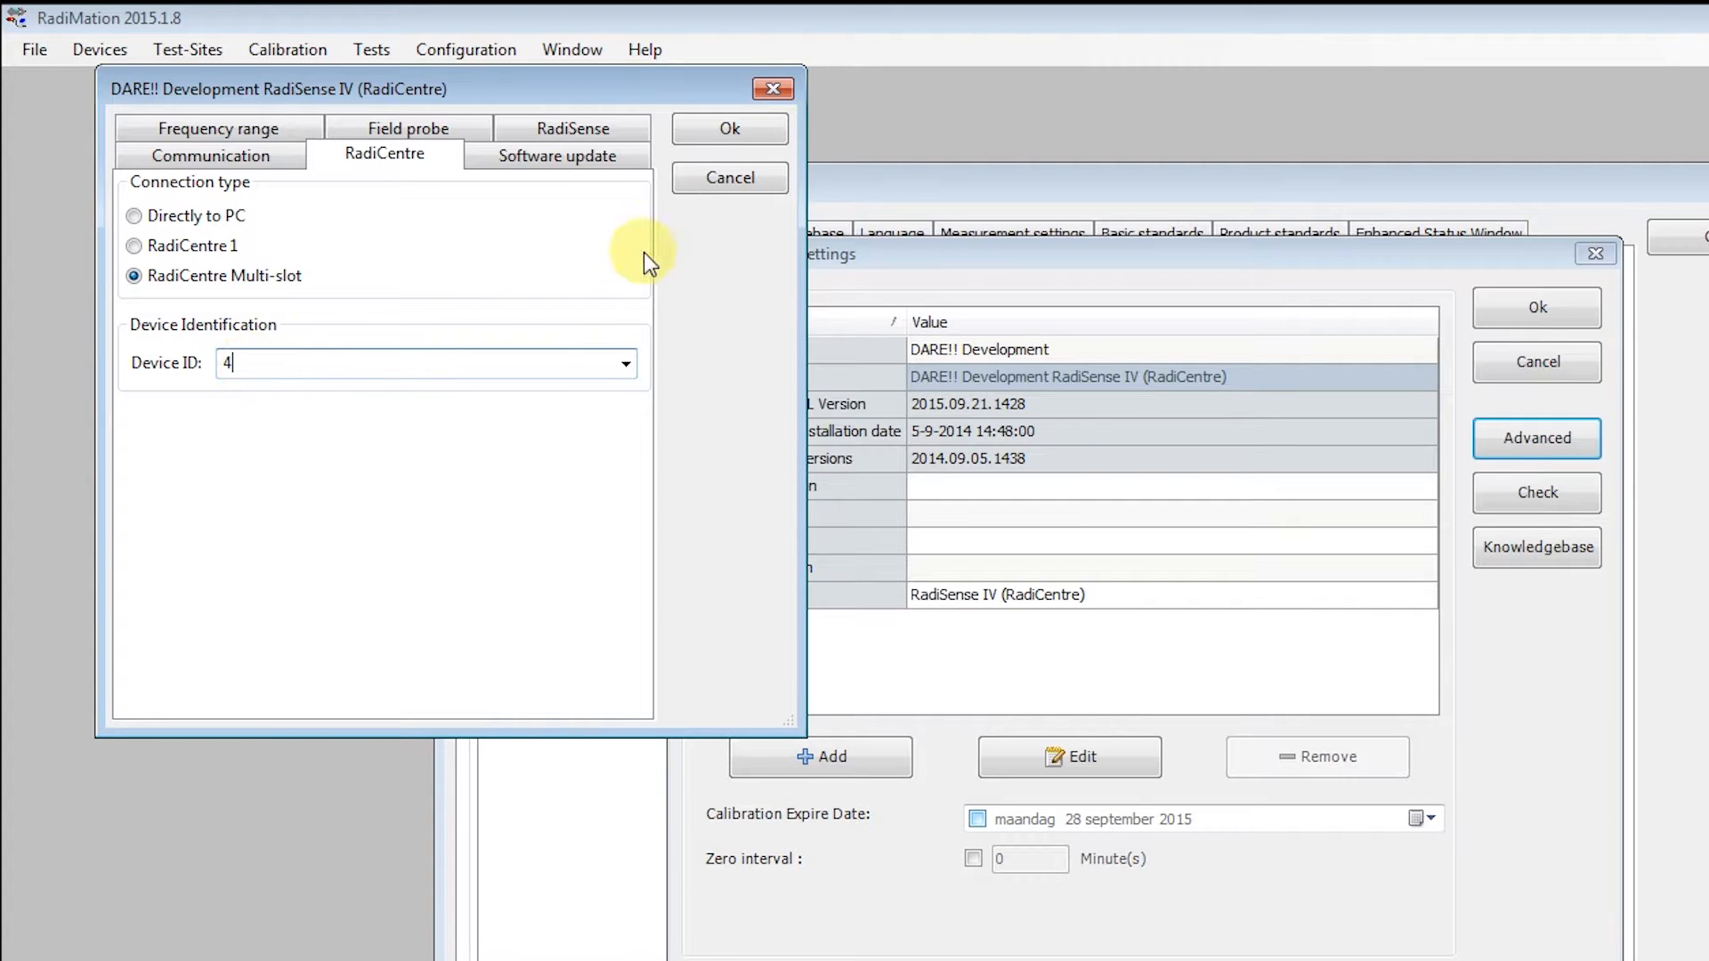
click(710, 128)
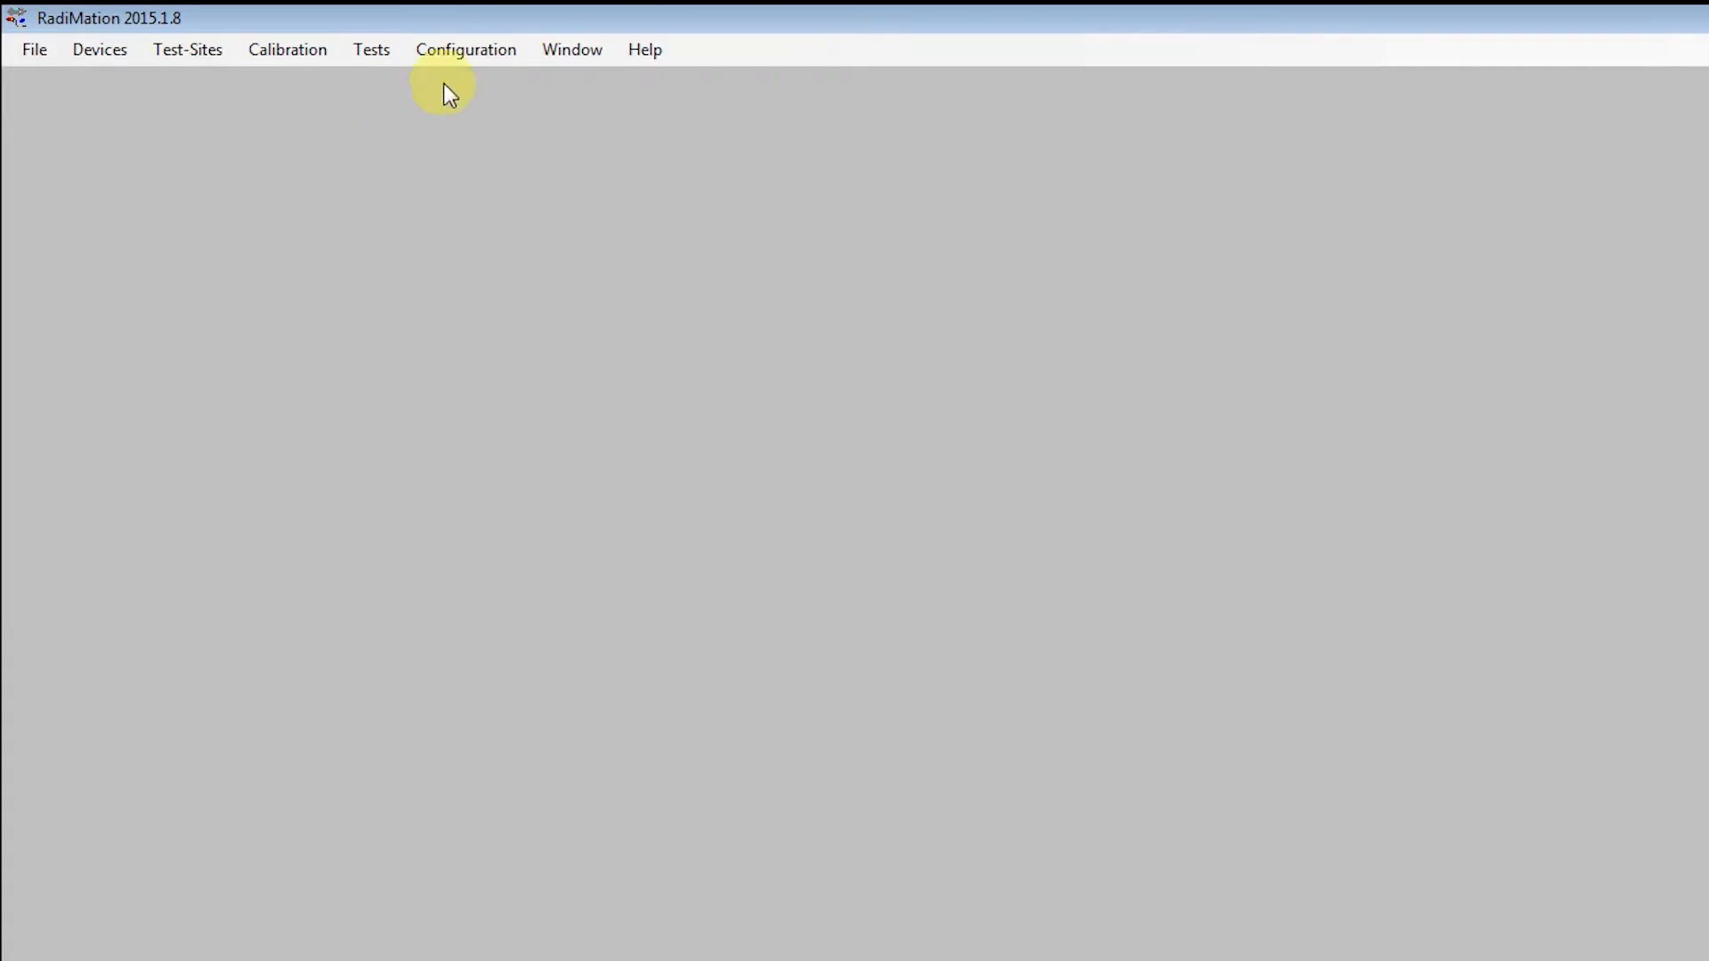
Step: Create a new test equipment set named RadiField
click(461, 50)
click(503, 108)
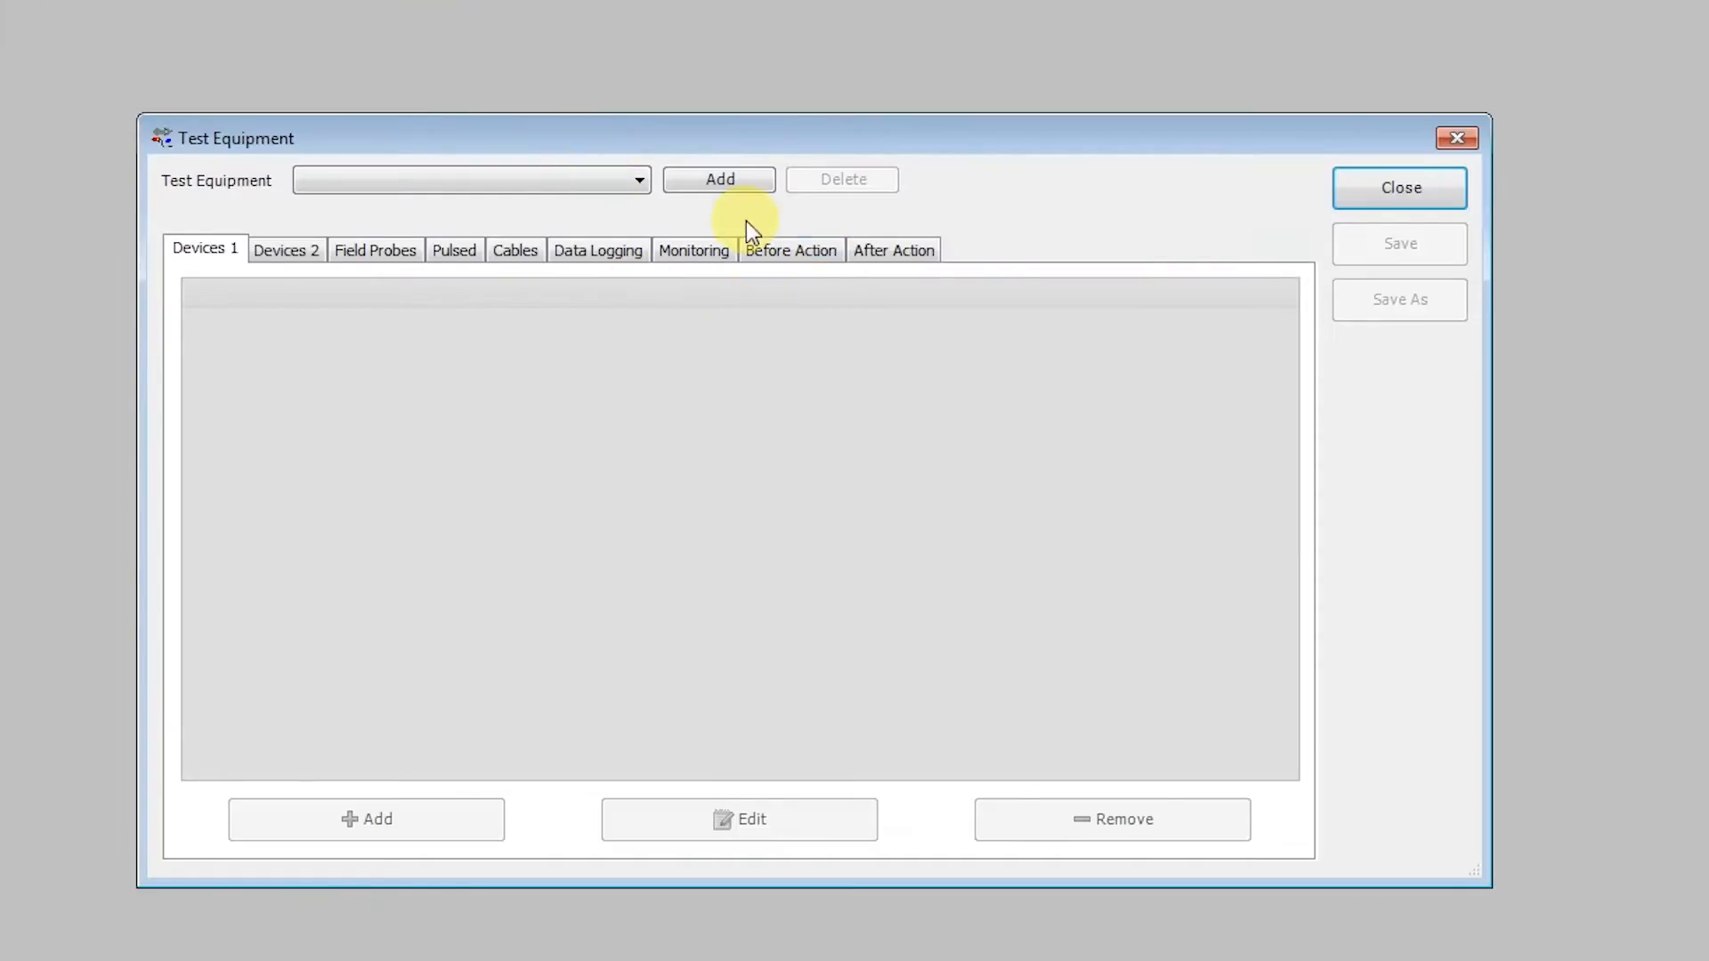
click(717, 178)
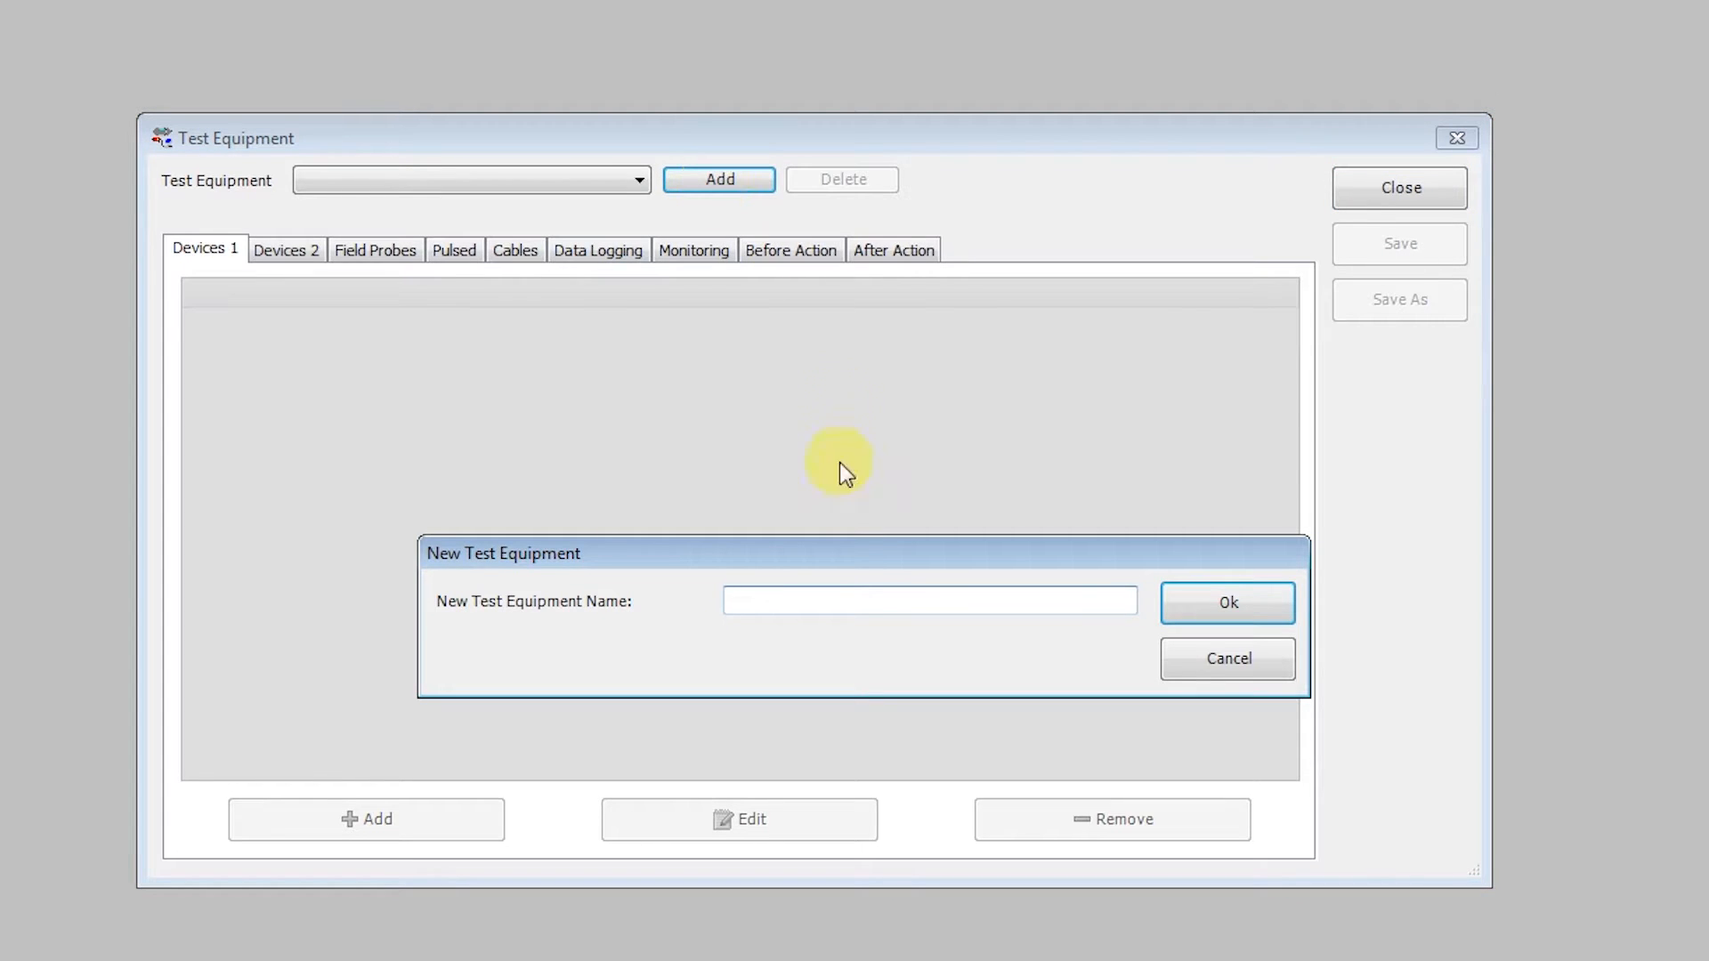
text(RadiField)
key(Return)
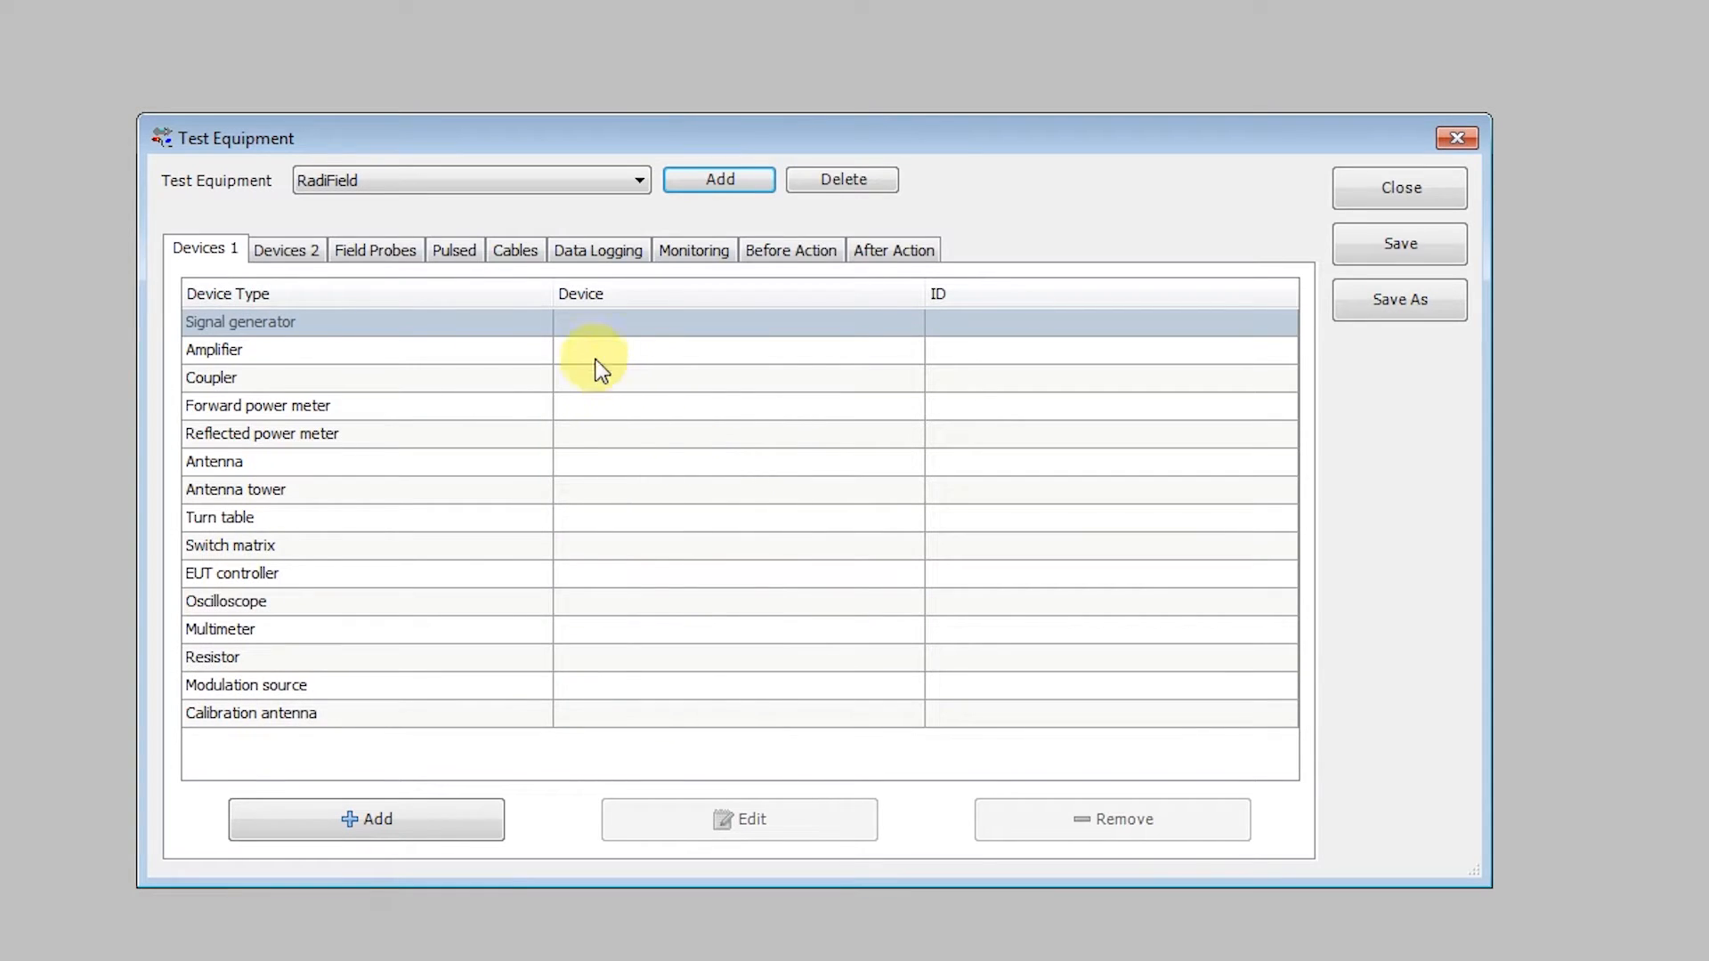
Step: Assign the DARE!! Instruments RGN6000B as signal generator and the RadiField RFS1006B as both amplifier and coupler
right_click(584, 328)
click(603, 346)
right_click(601, 347)
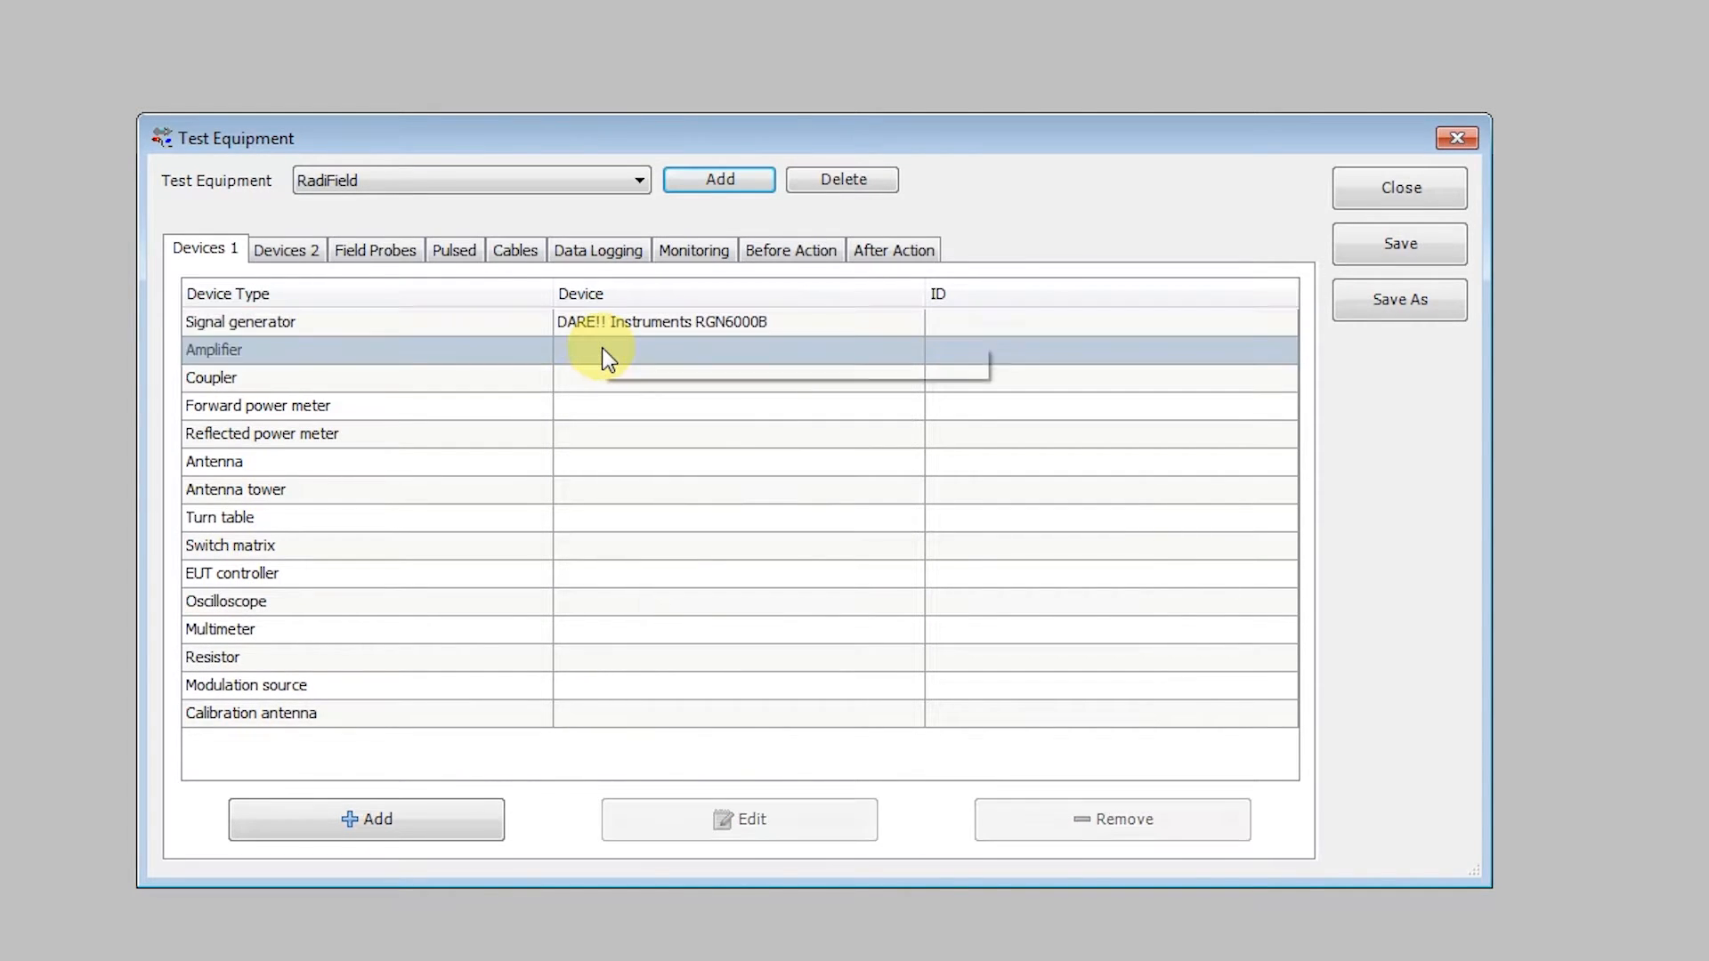
click(621, 364)
right_click(604, 380)
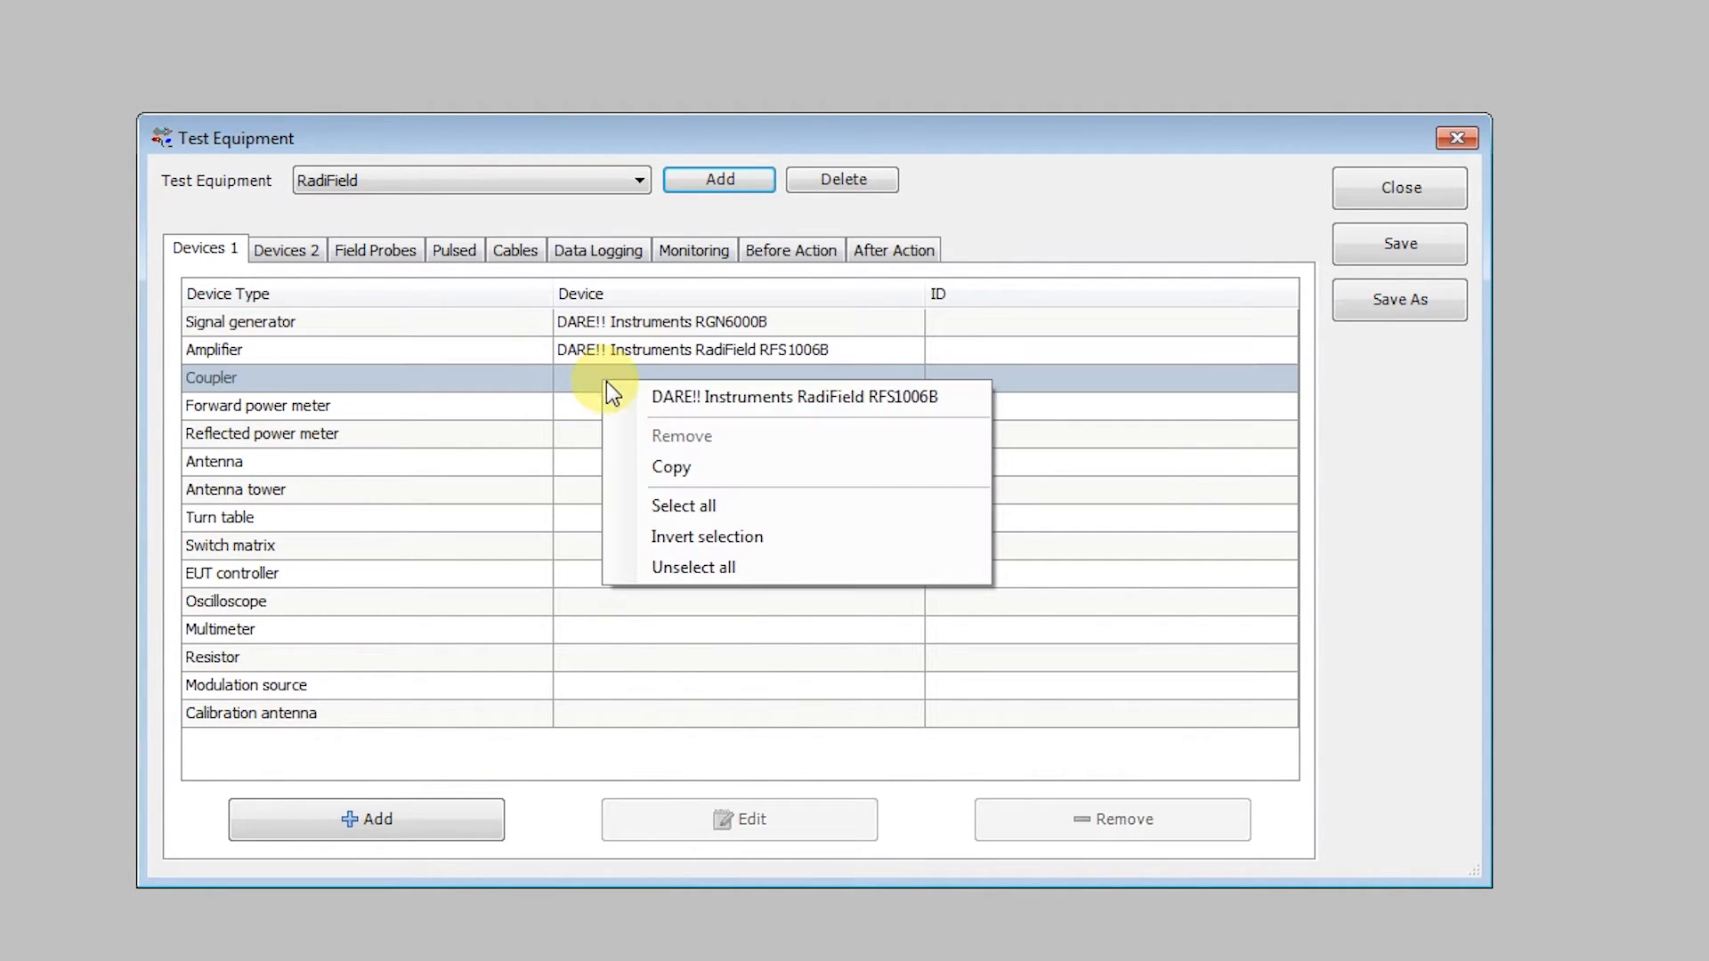
click(621, 396)
Step: Assign RadiField RFS1006B Forward as the forward power meter and RadiField RFS1006B Reflected as the reflected power meter
right_click(610, 408)
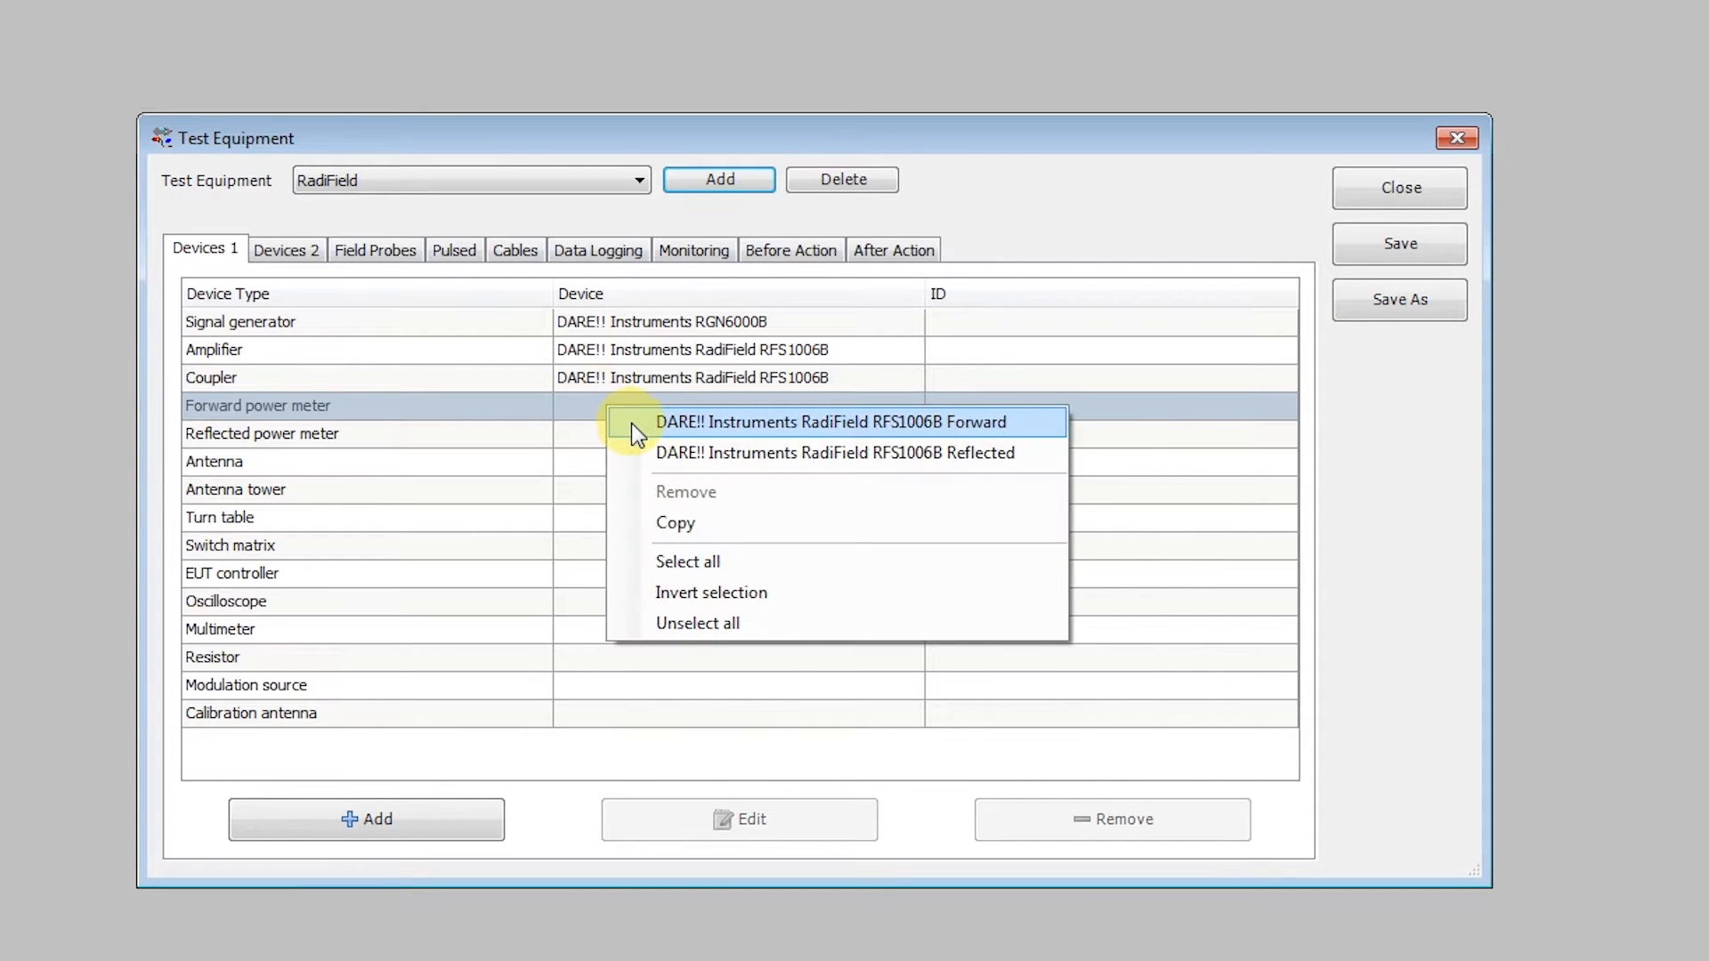
click(632, 423)
right_click(611, 436)
click(633, 472)
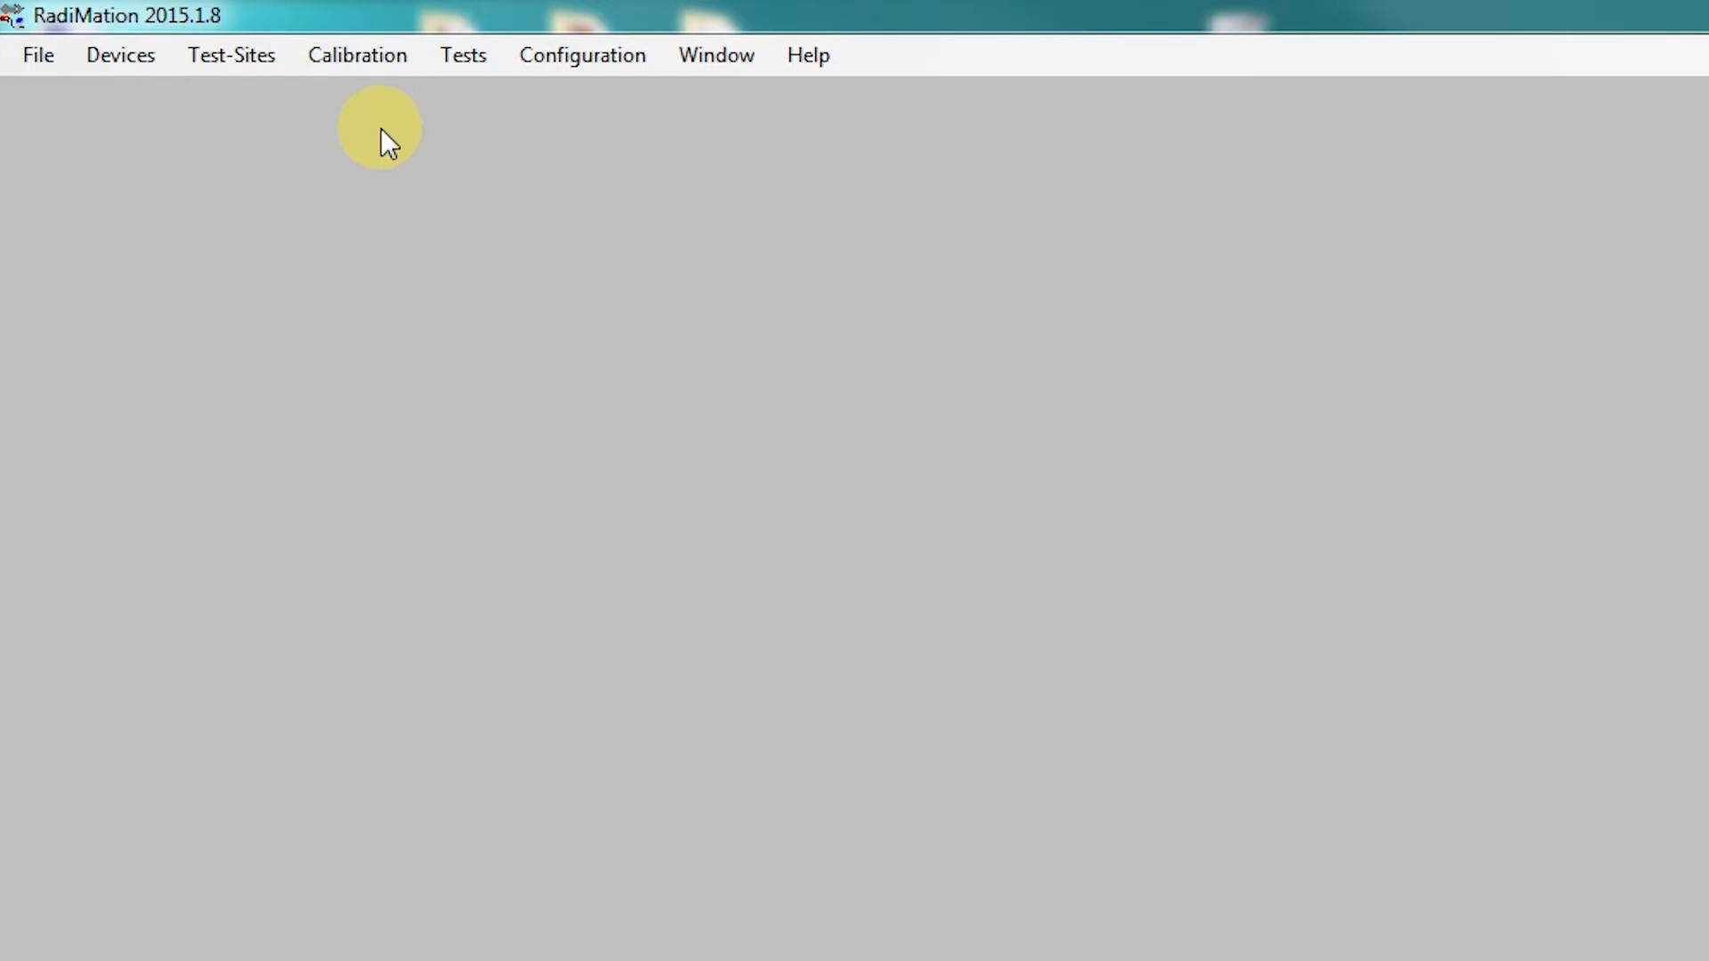
Step: Run a radiated immunity 1 Point Calibration using the RadiField test setup "1 - 3 GHz, Horizontal, 18V/m"
click(379, 64)
mouse_move(523, 93)
mouse_move(682, 97)
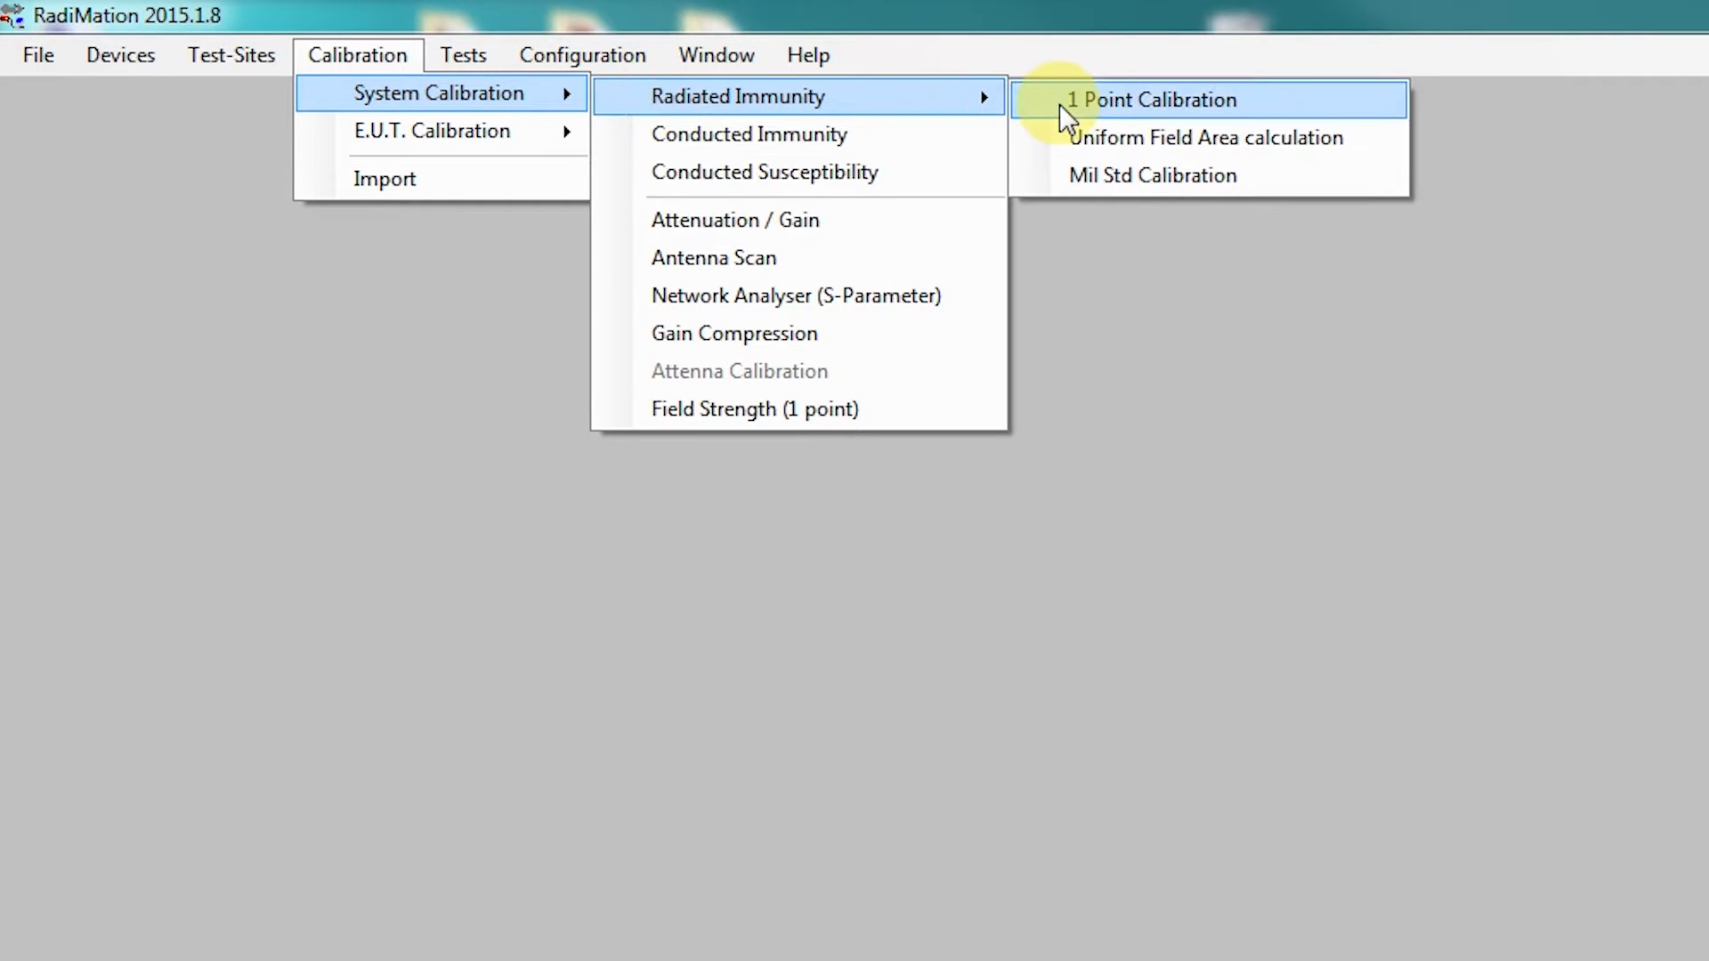
click(1098, 103)
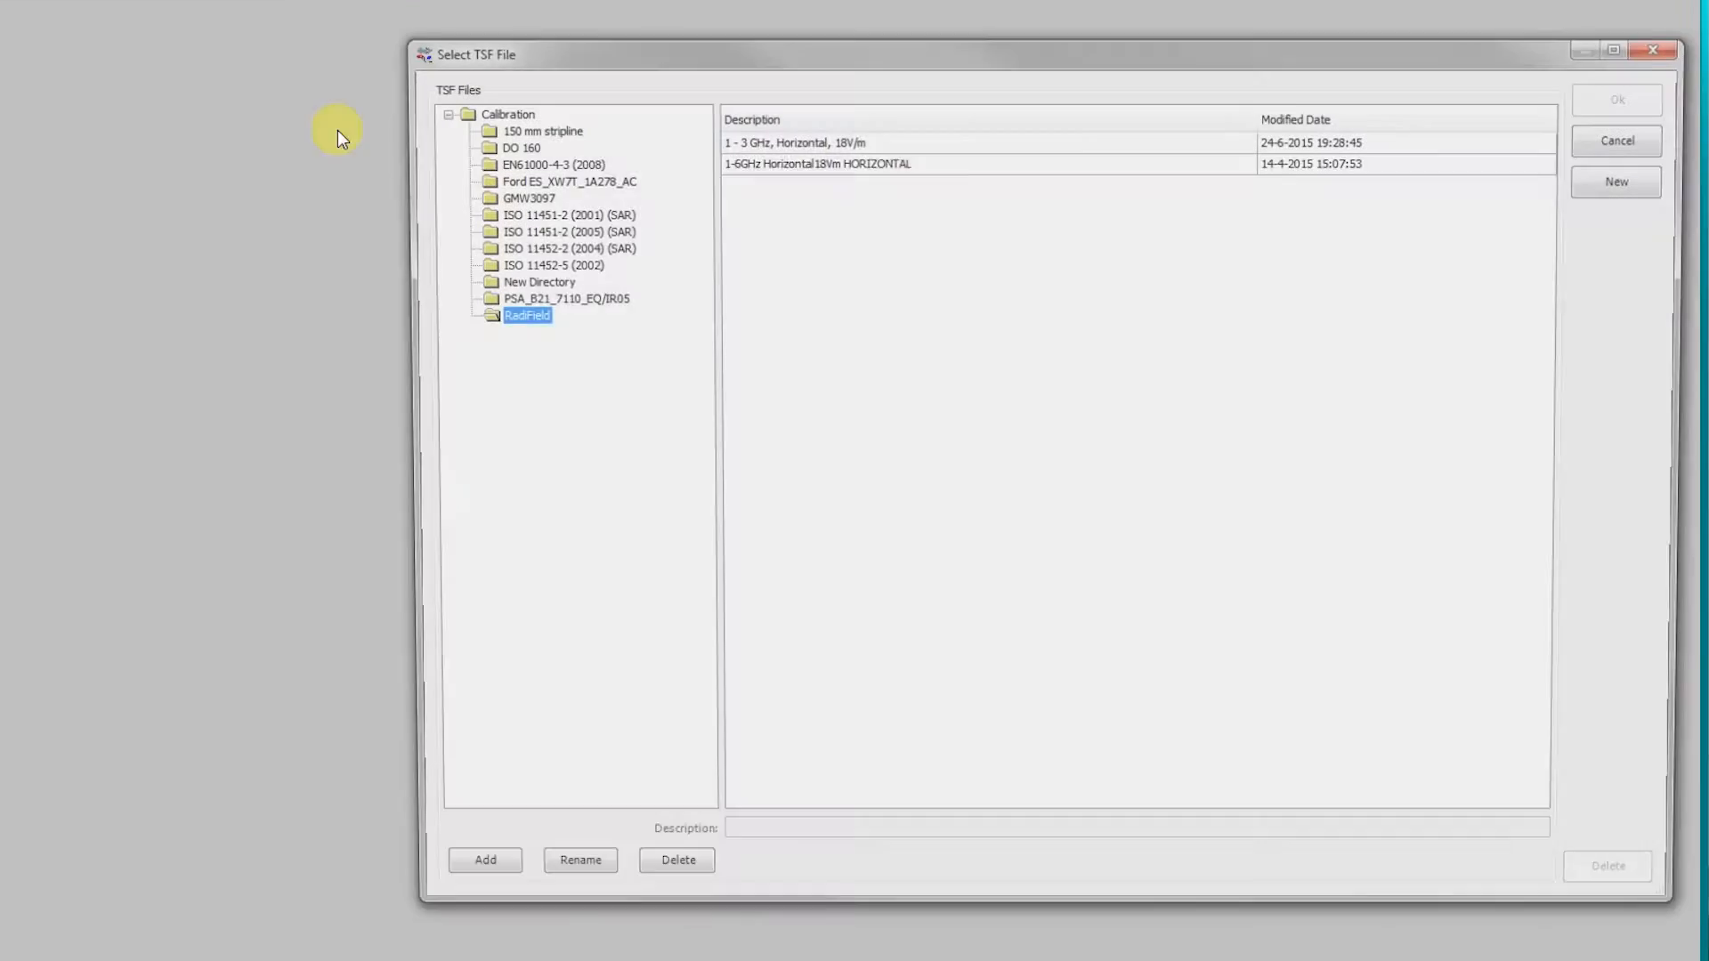
double_click(812, 138)
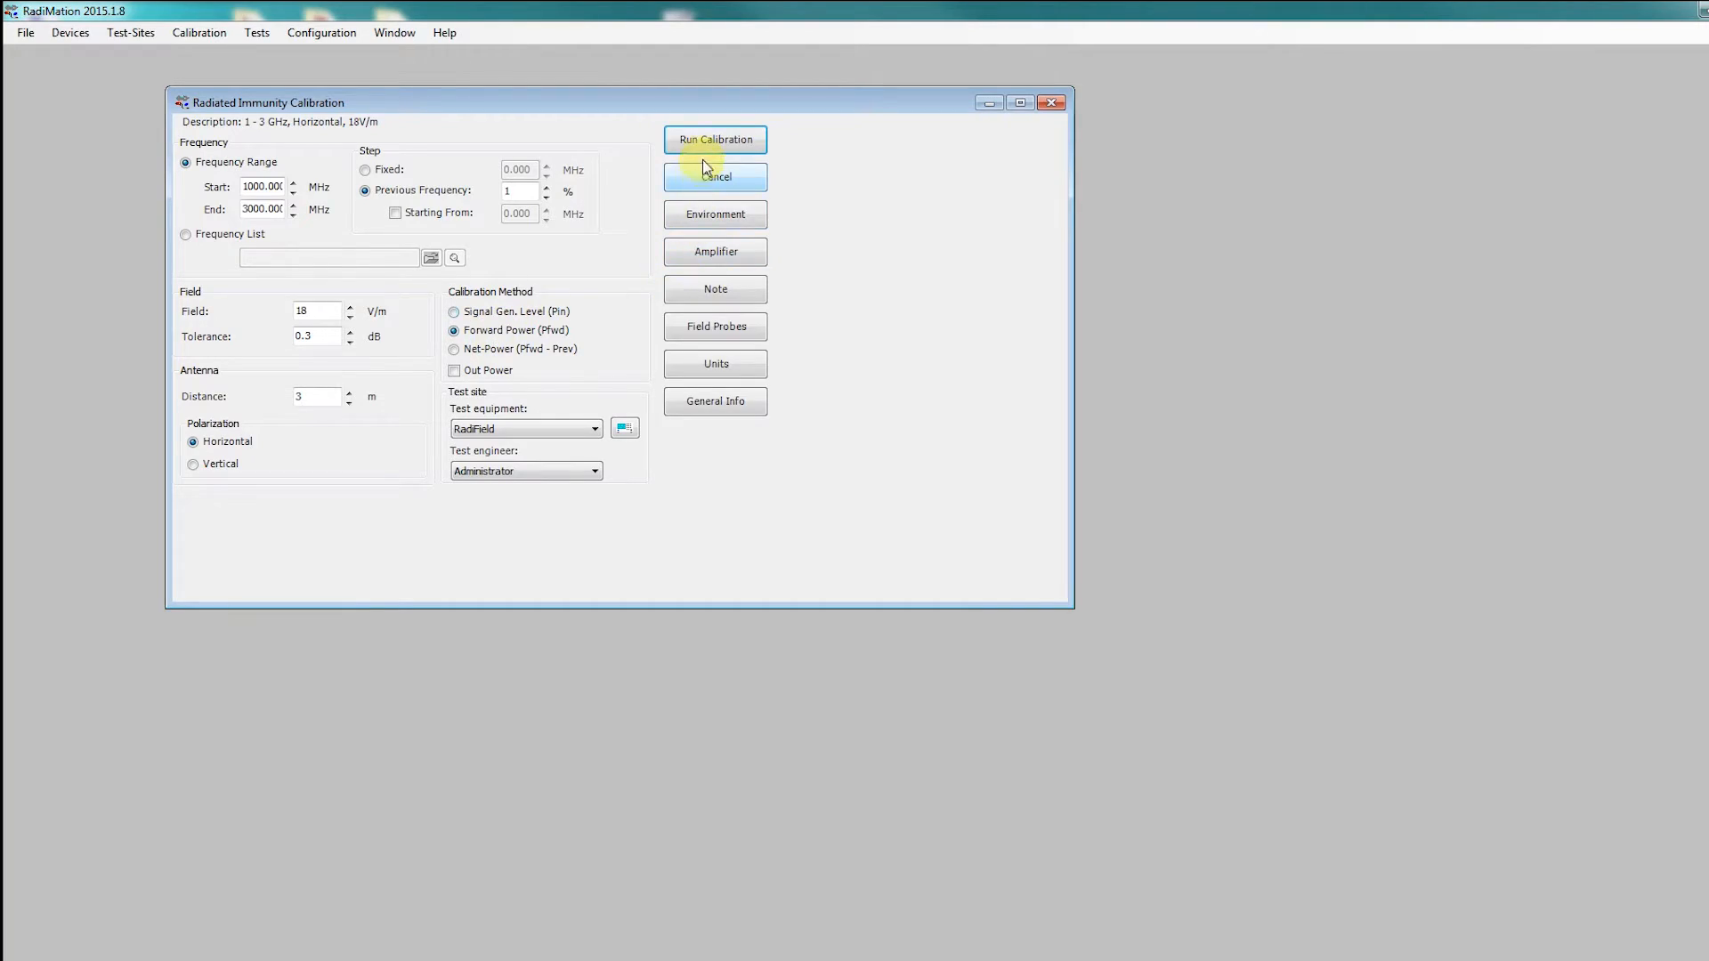
click(702, 141)
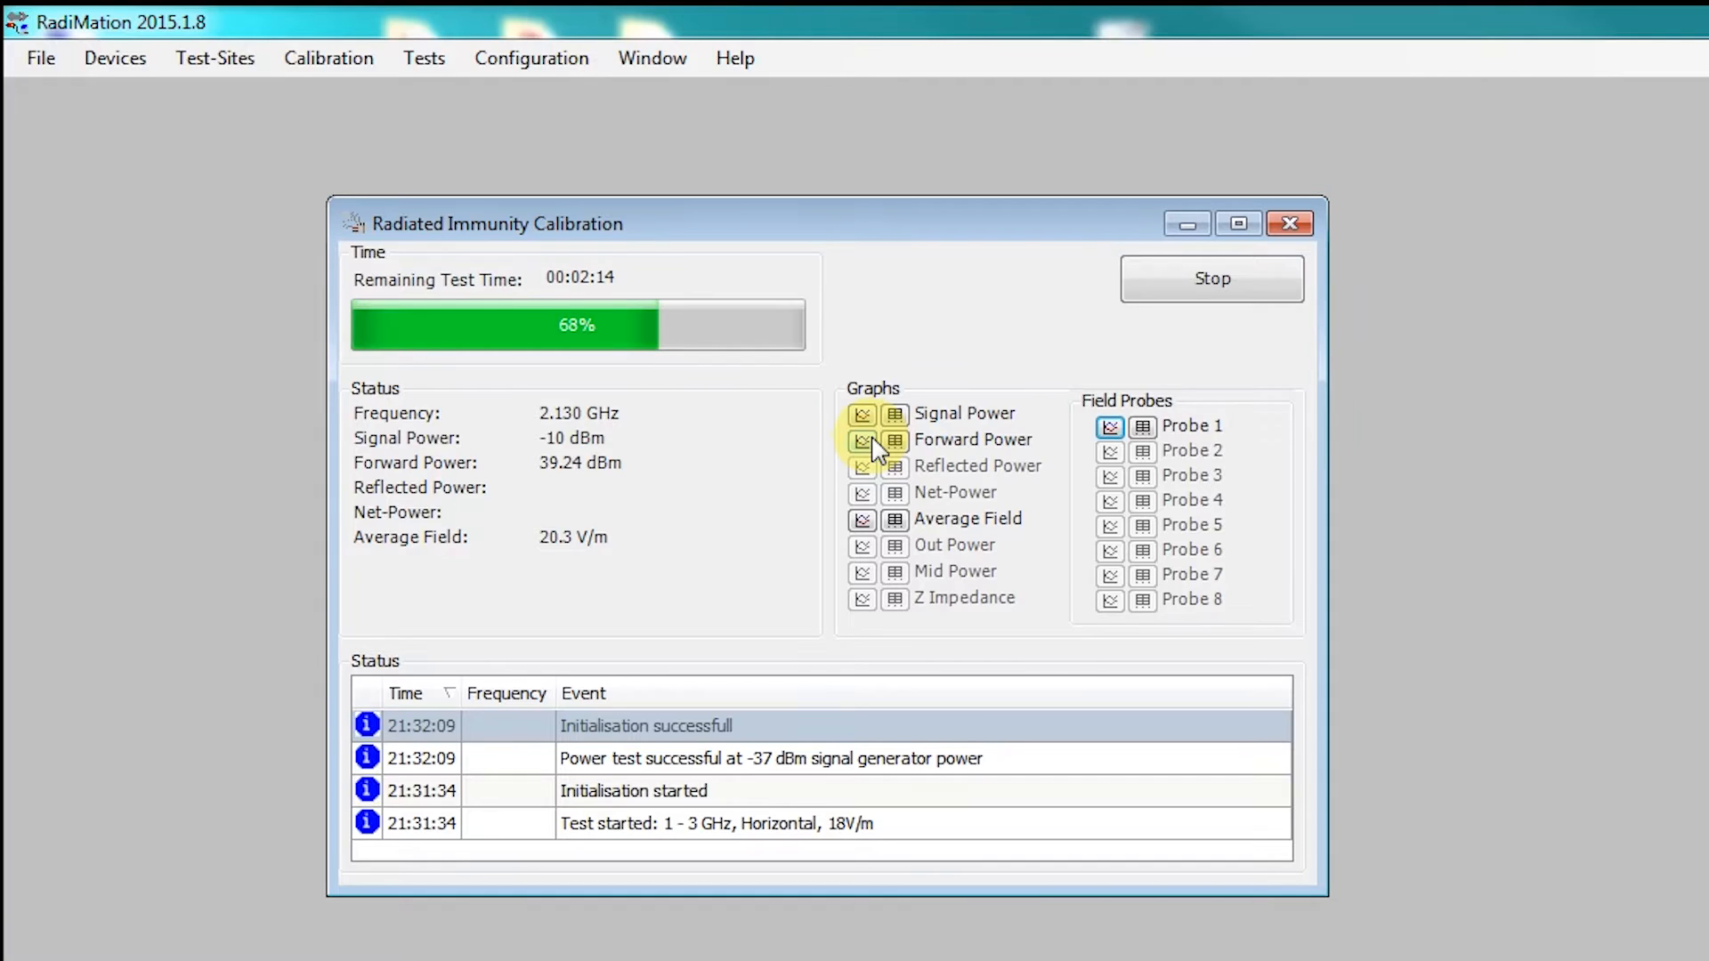
Step: View the running calibration's Forward Power graph with Signal Power added, and close the graph
click(867, 440)
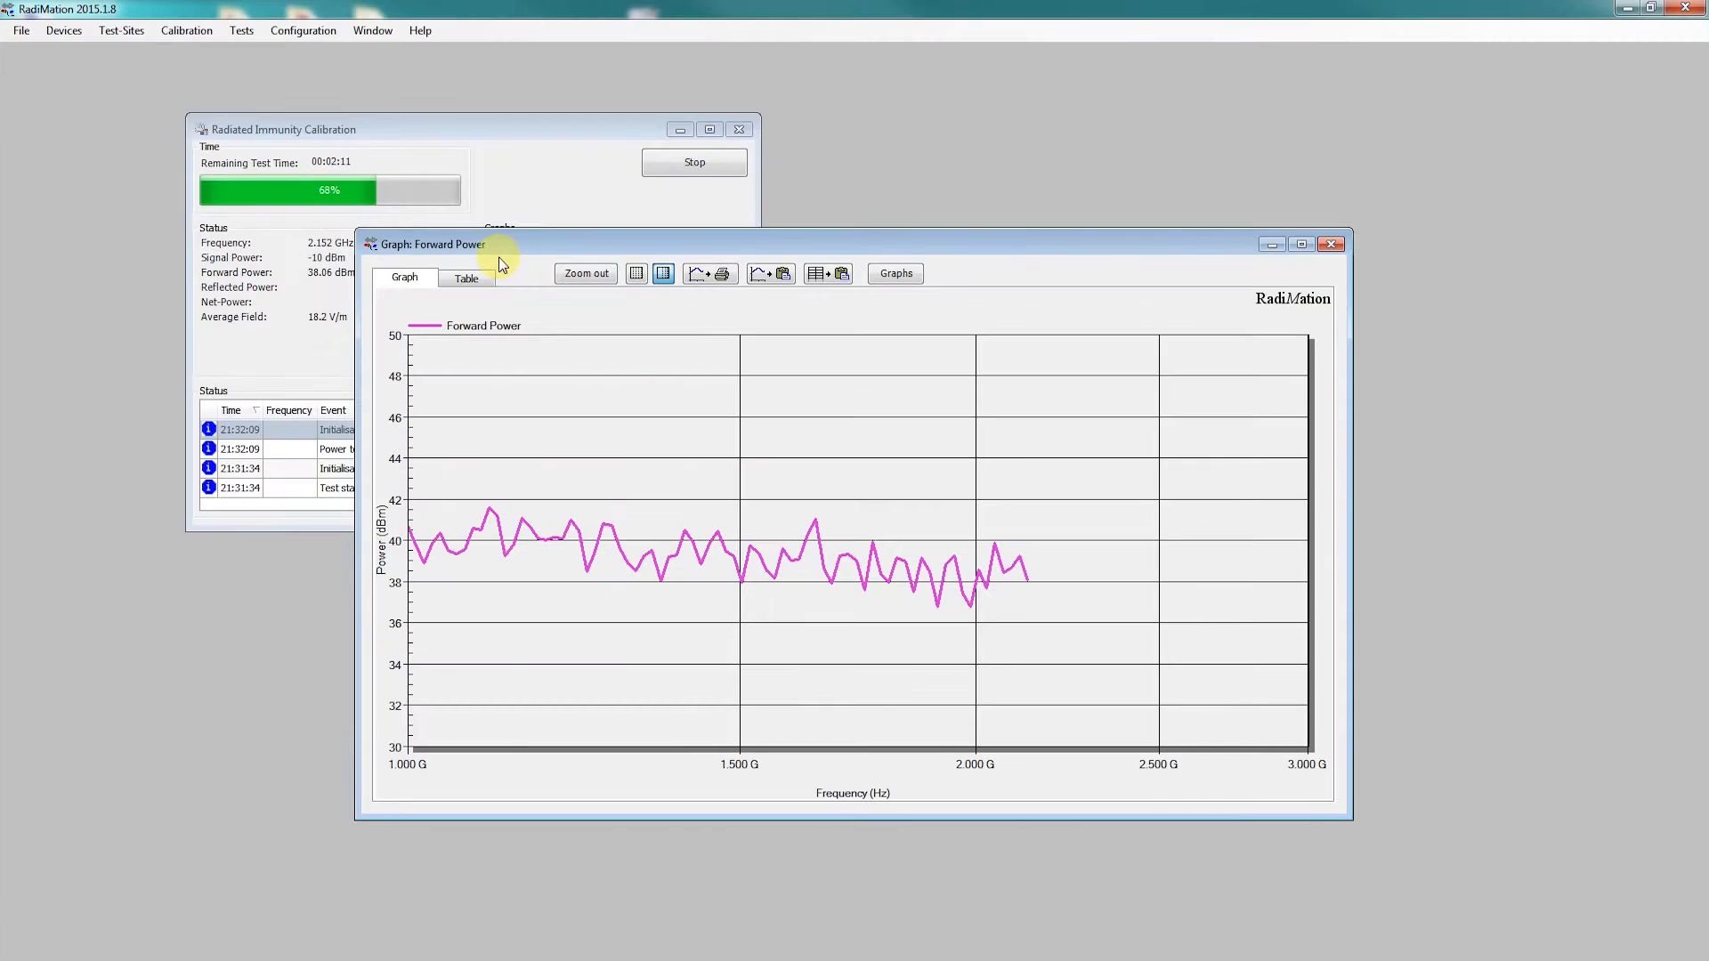
click(908, 276)
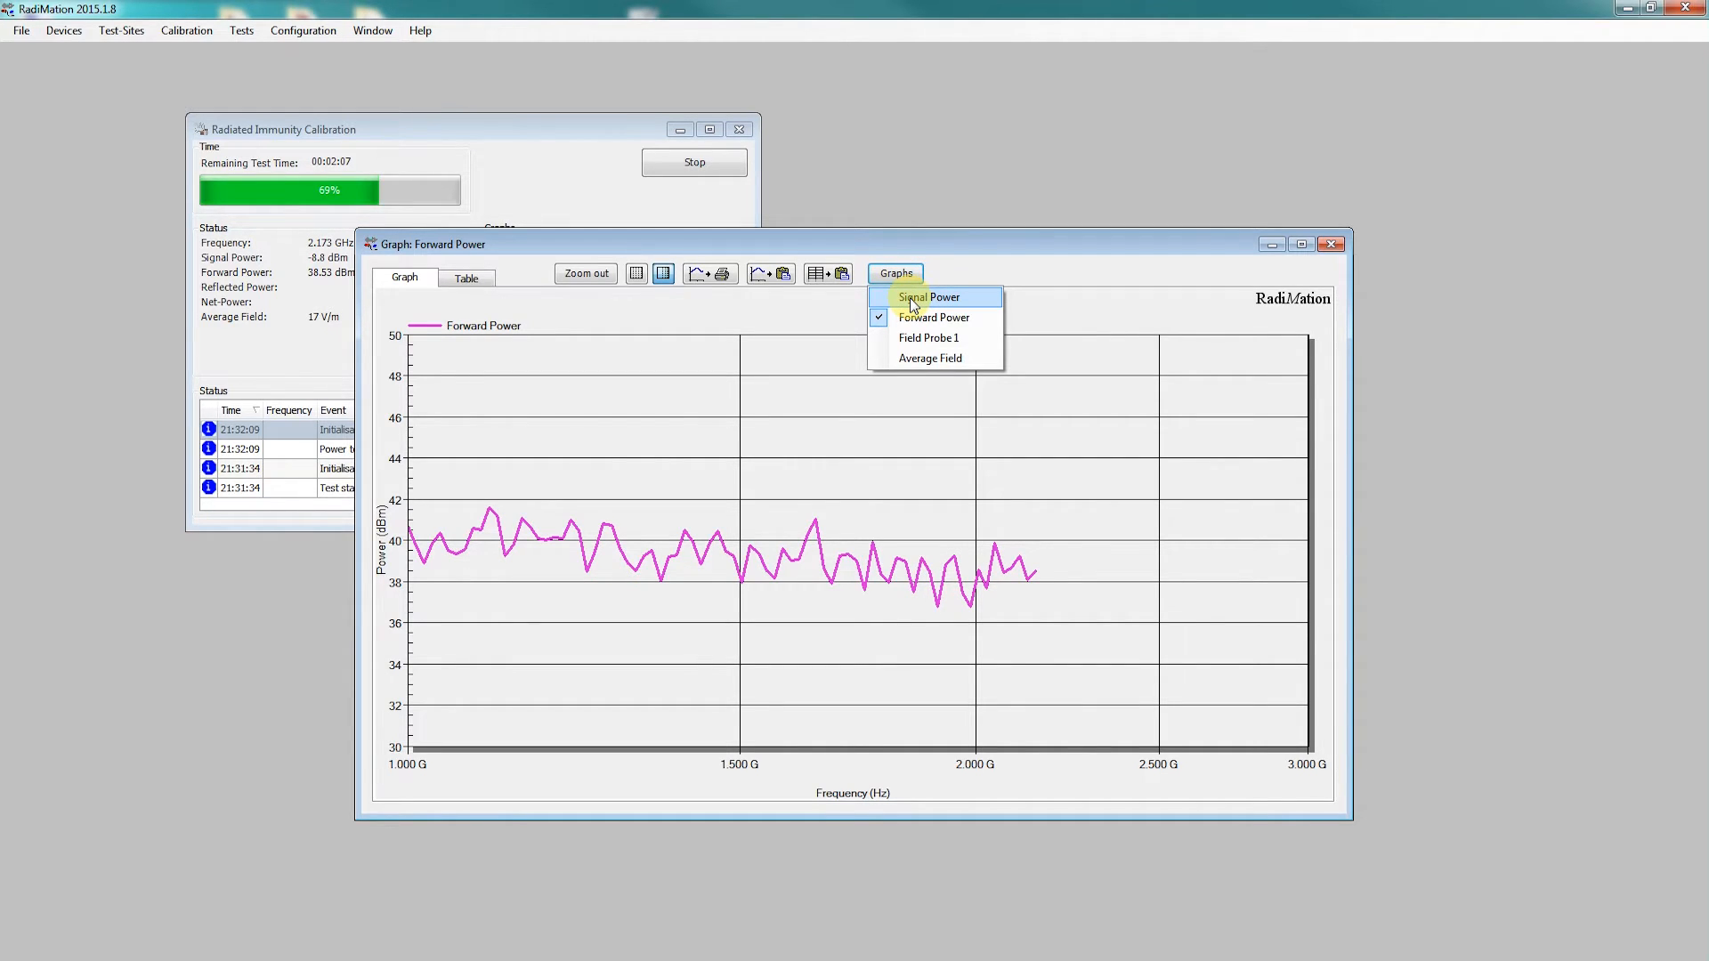
click(912, 304)
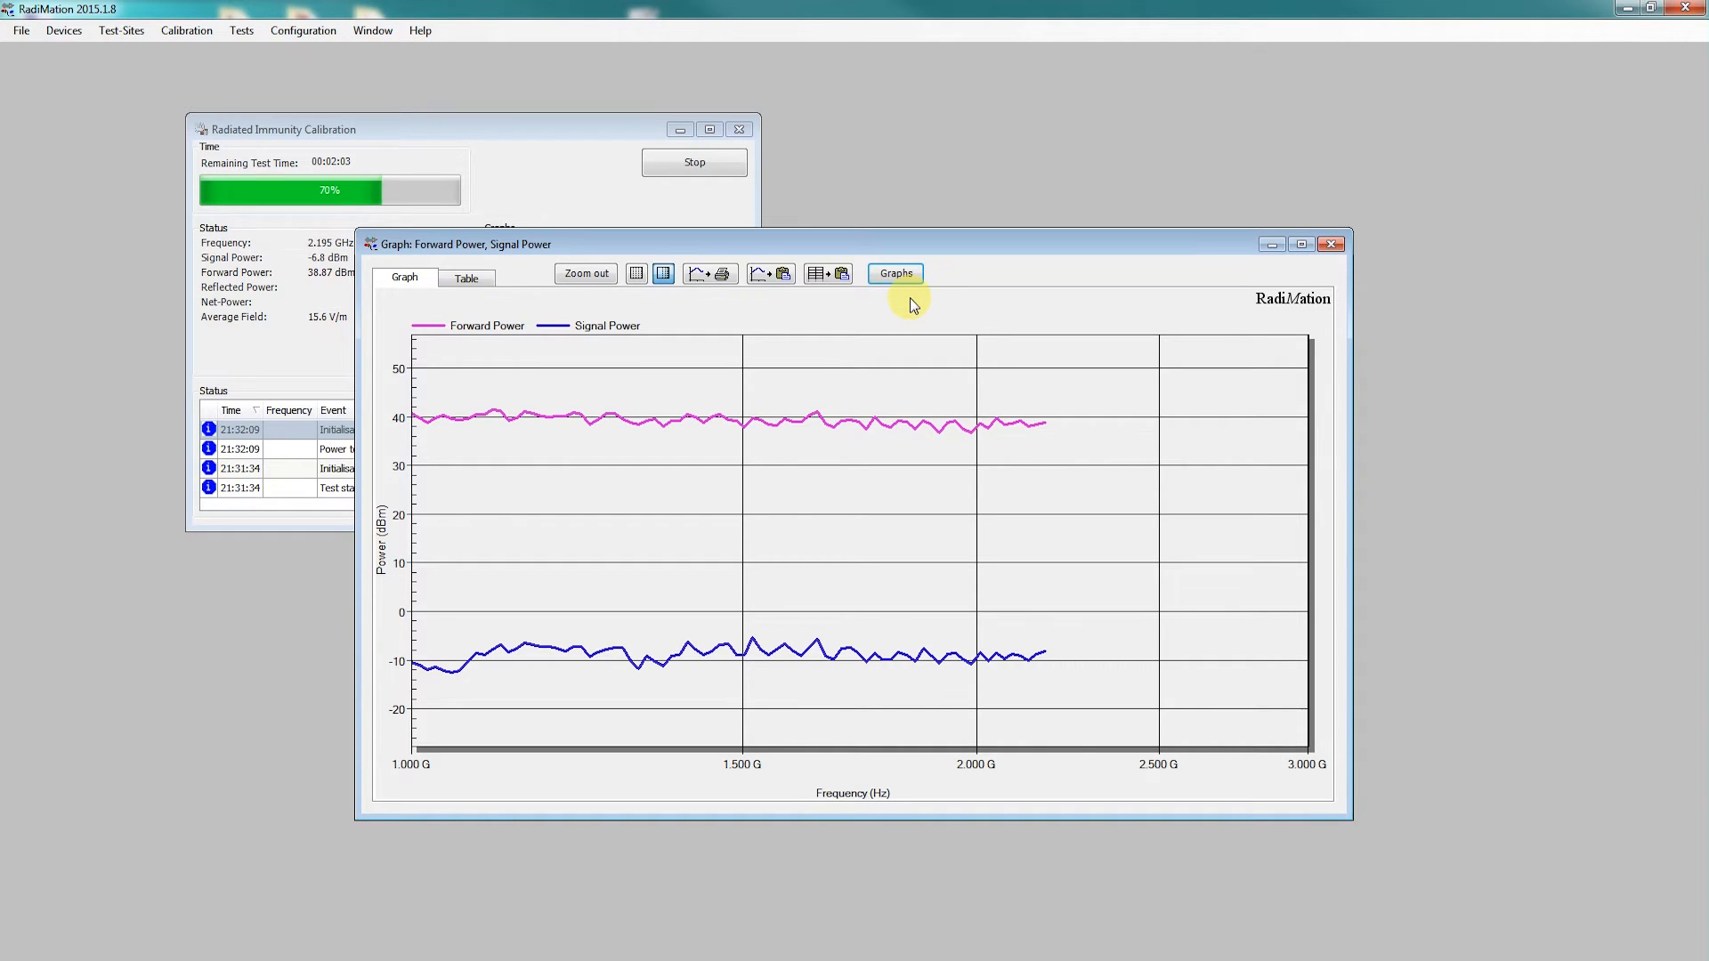
click(1330, 245)
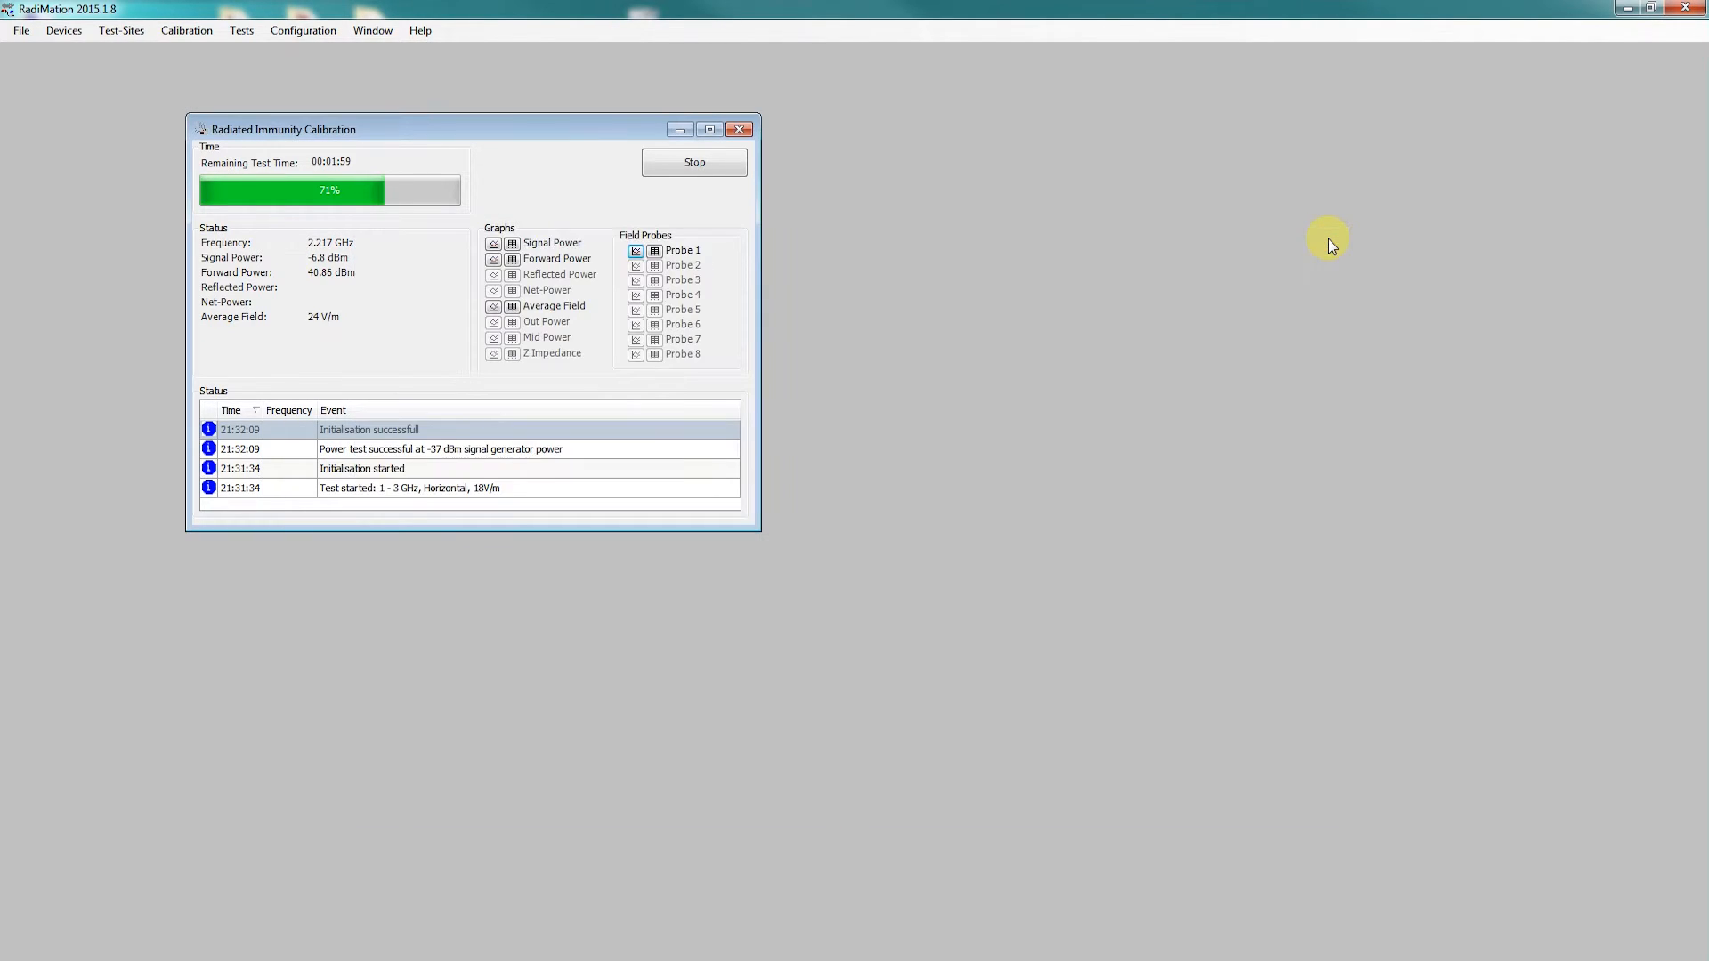
Step: View the Field Probe 1 graph, zoom in on the curve around 2 GHz, and close the graph
click(637, 252)
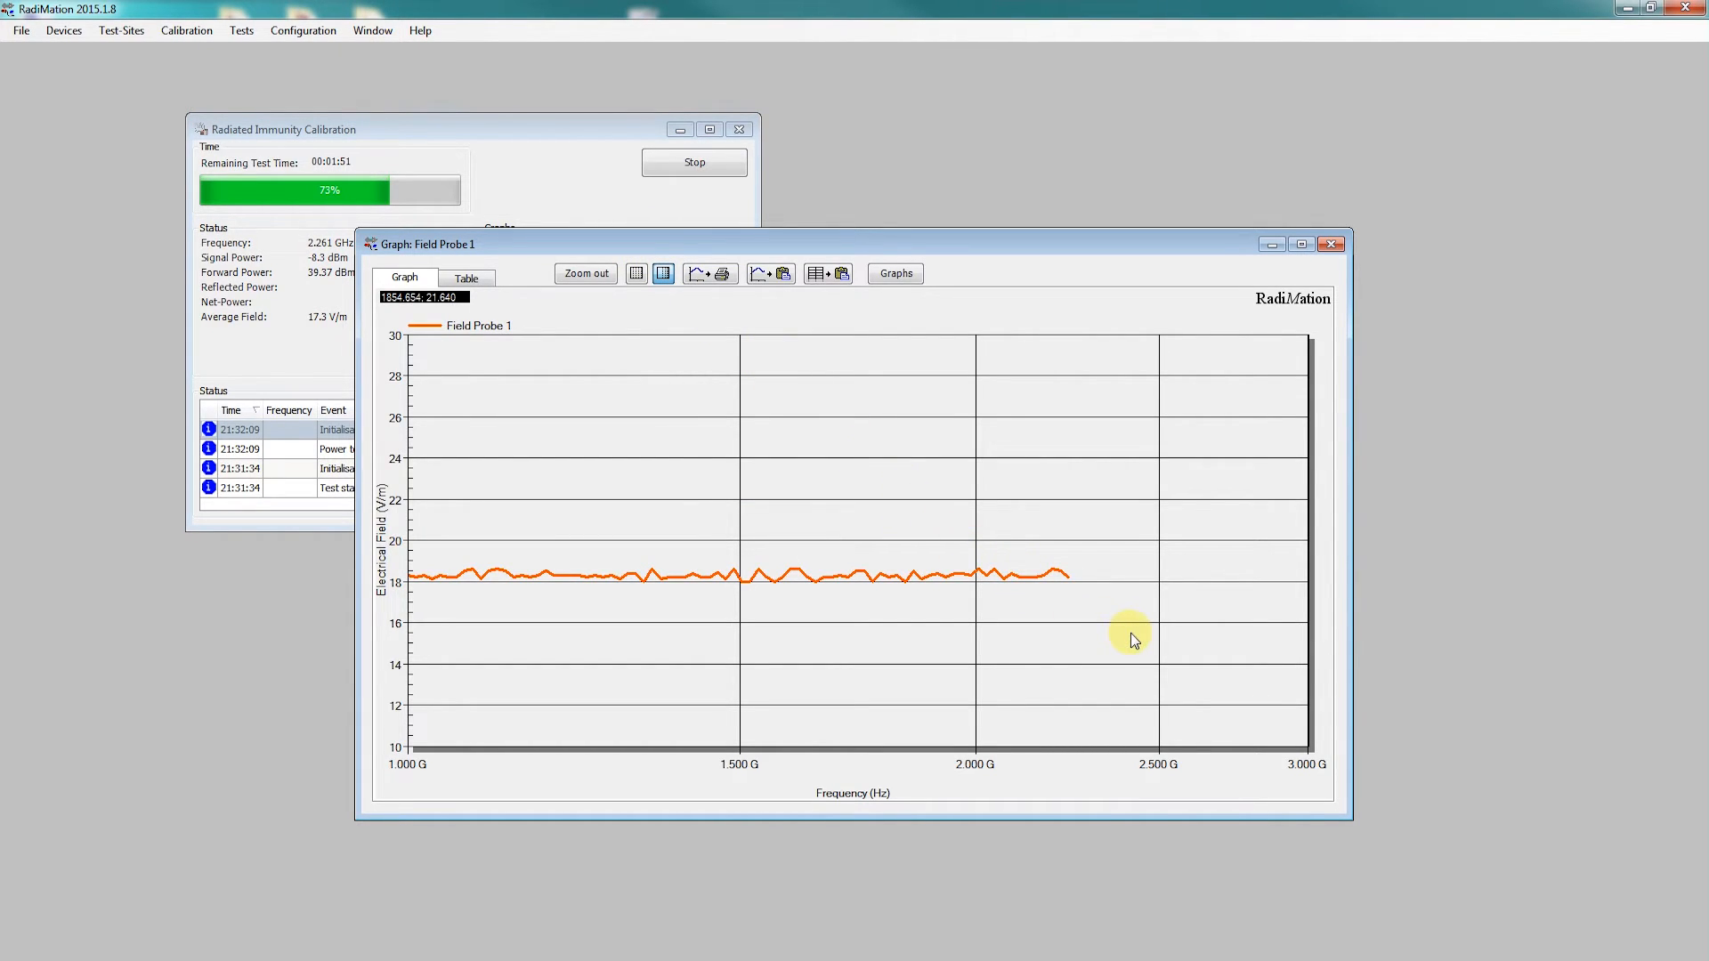
drag(1130, 632, 1130, 633)
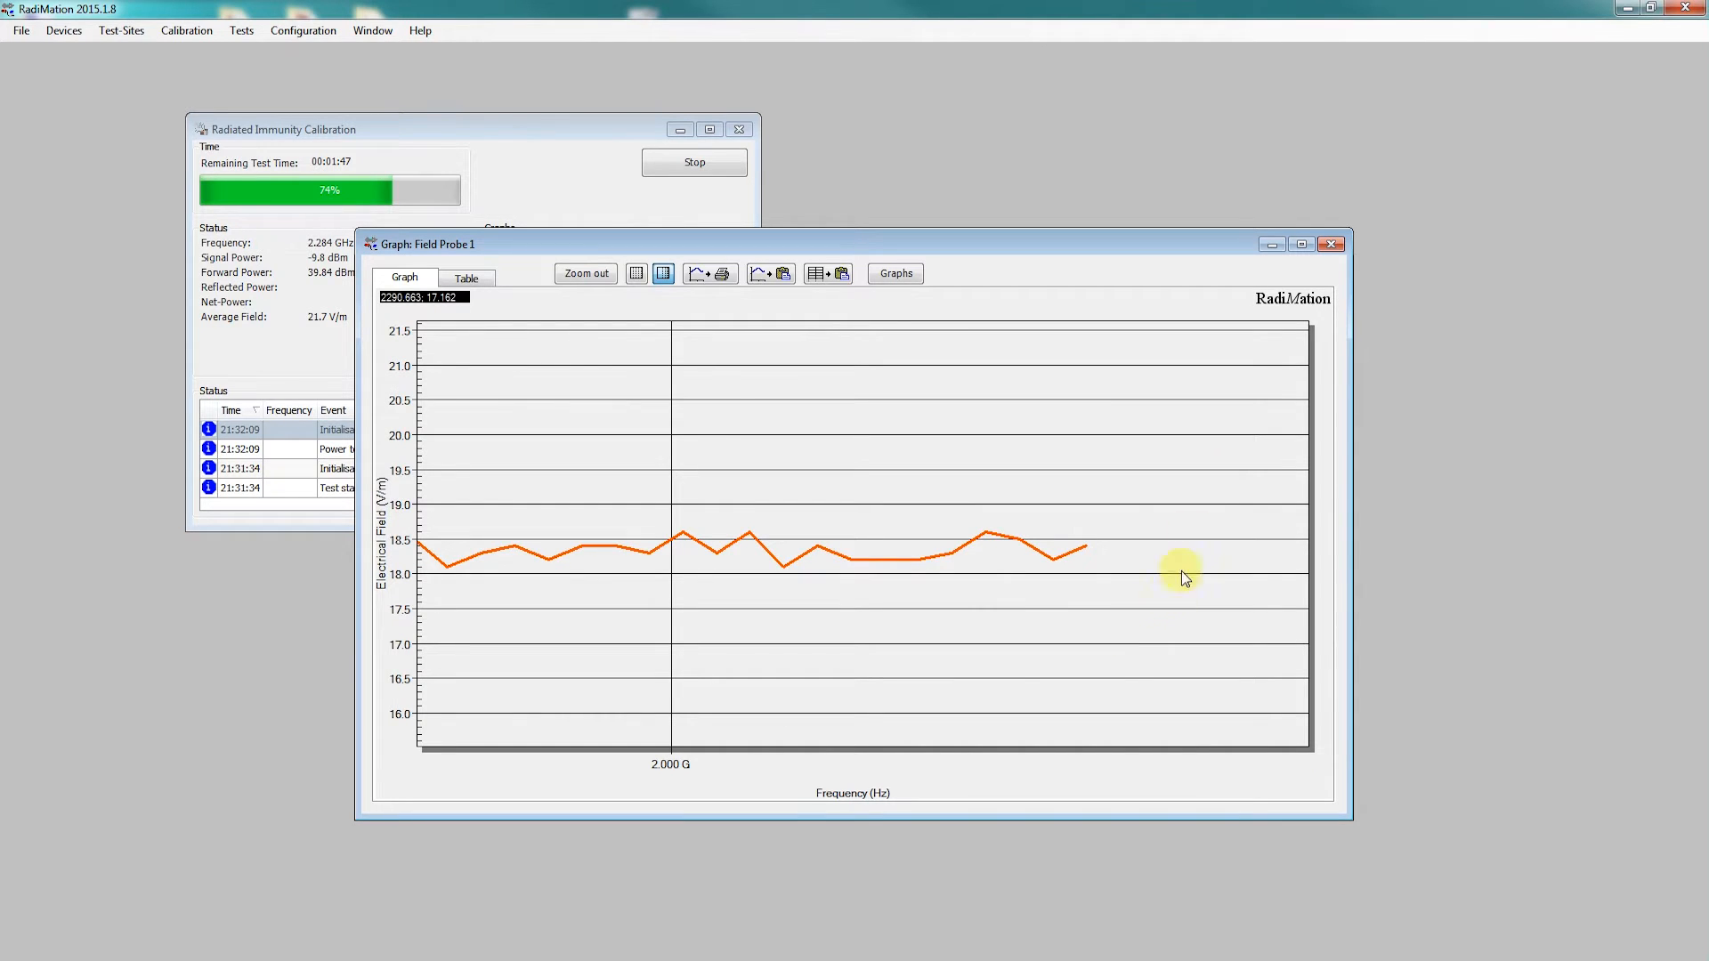
click(1320, 244)
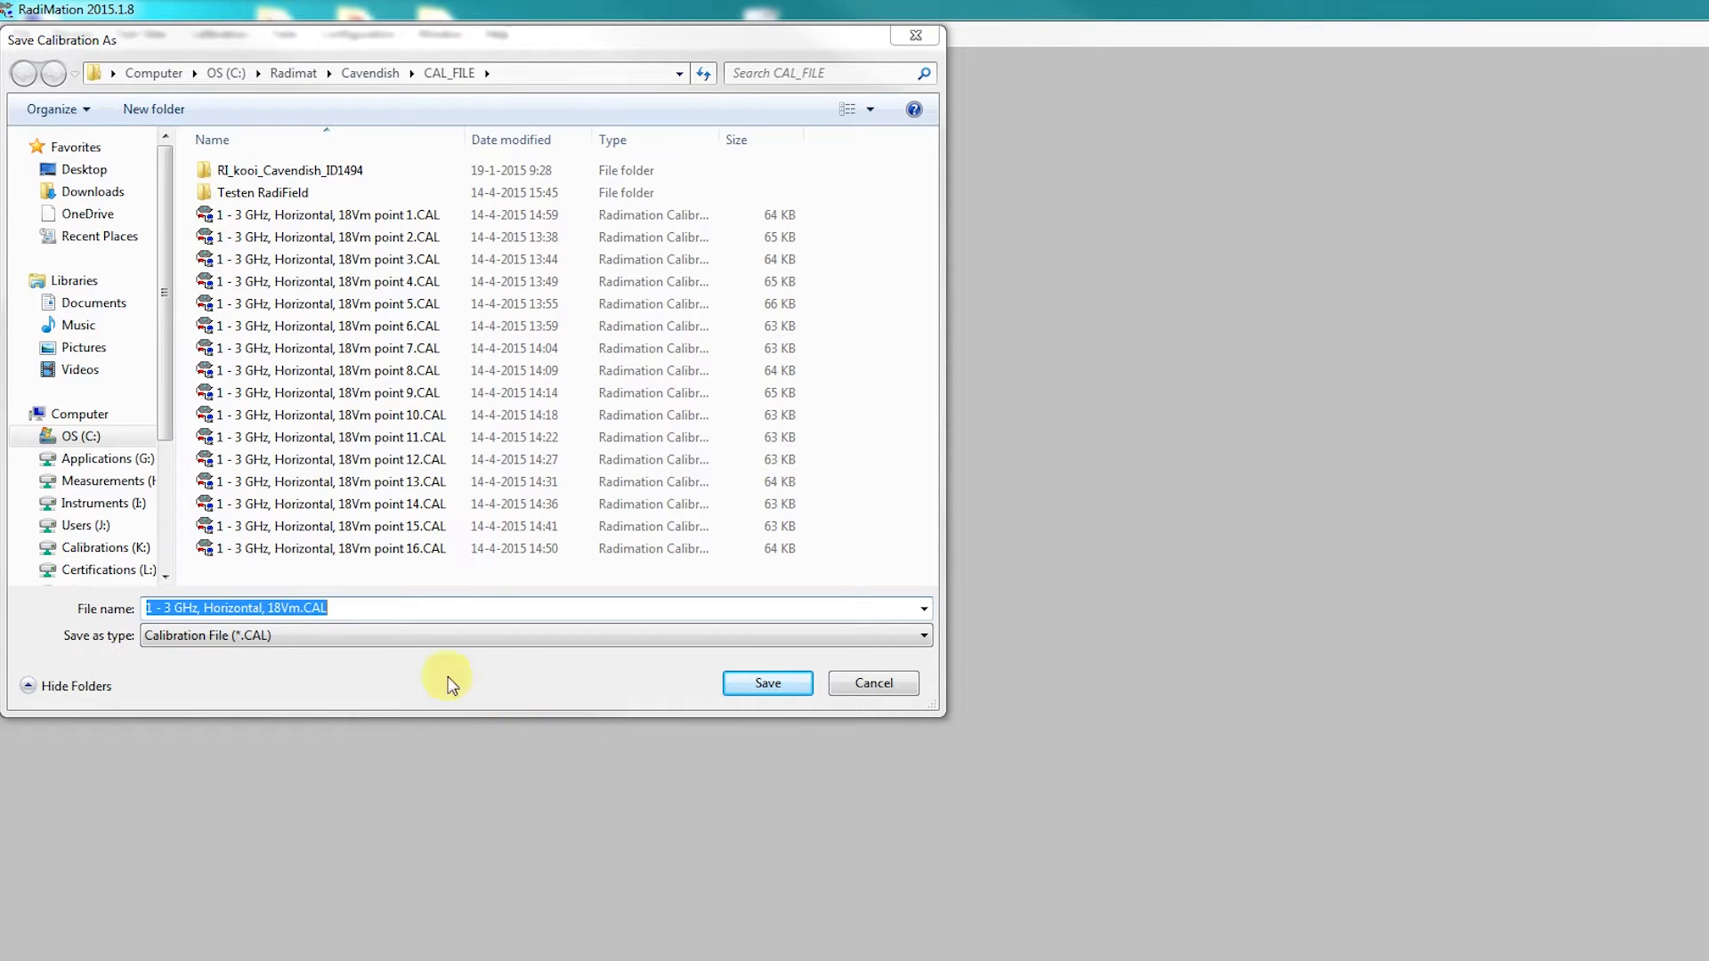
Step: Name the calibration file "1 - 3 GHz, Horizontal, 18Vm Point 1.CAL" for saving in the CAL_FILE folder
click(326, 608)
text(Point )
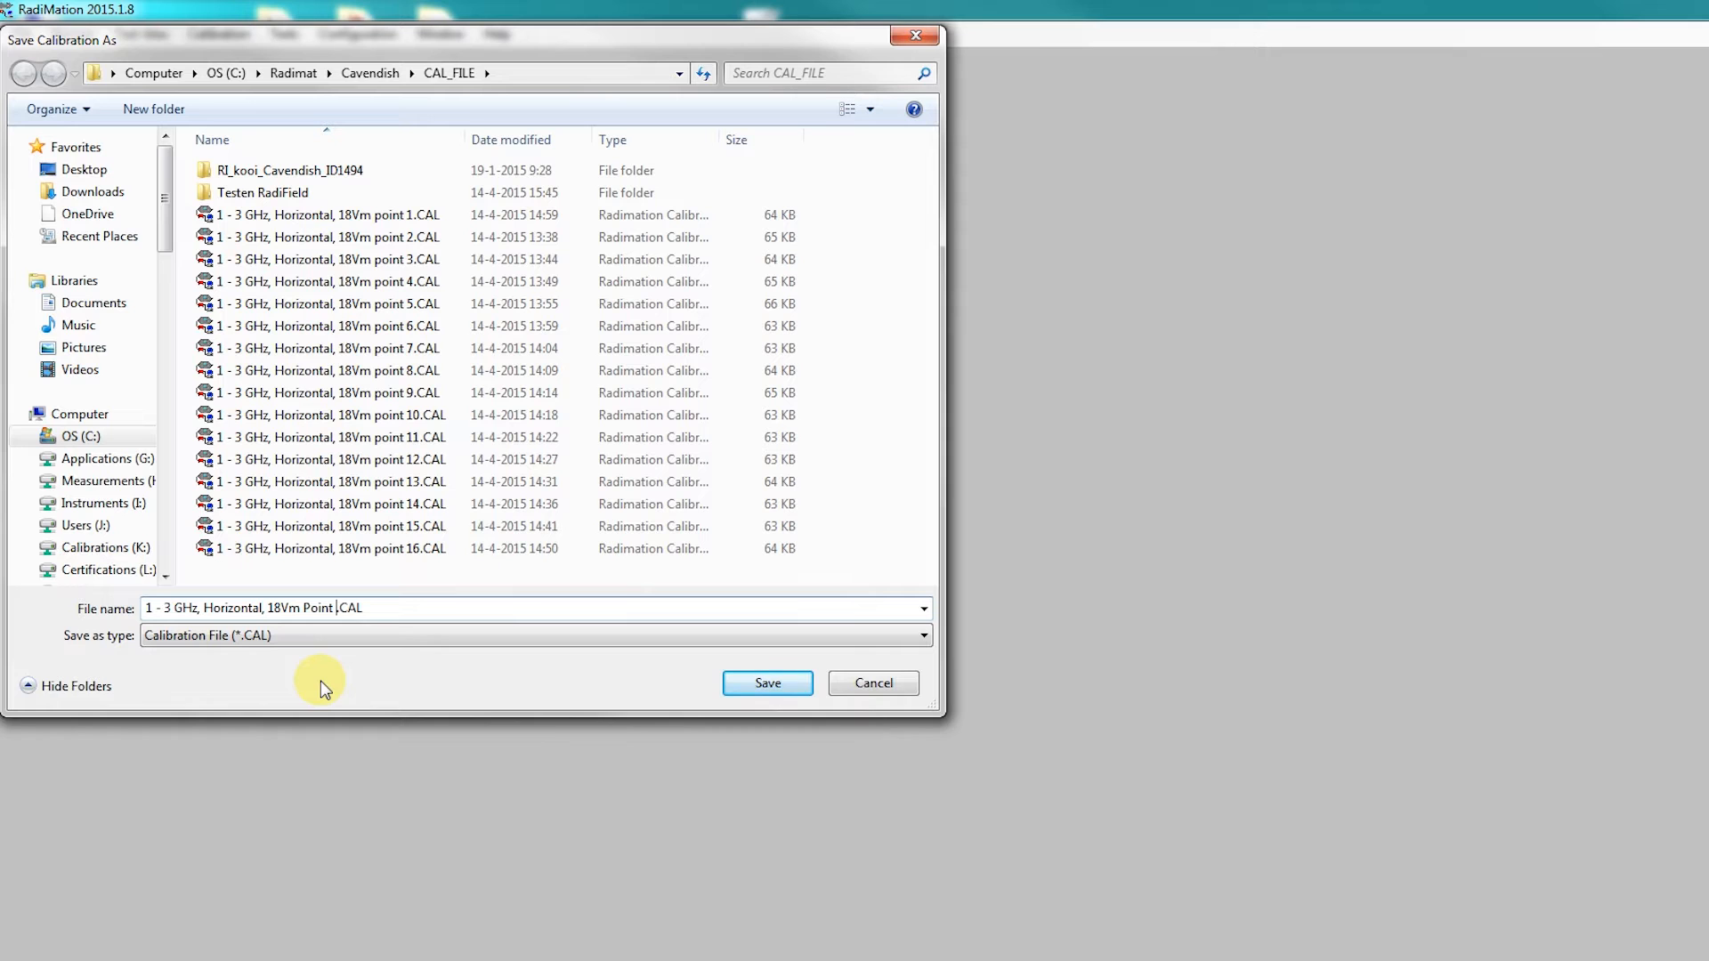
text(1)
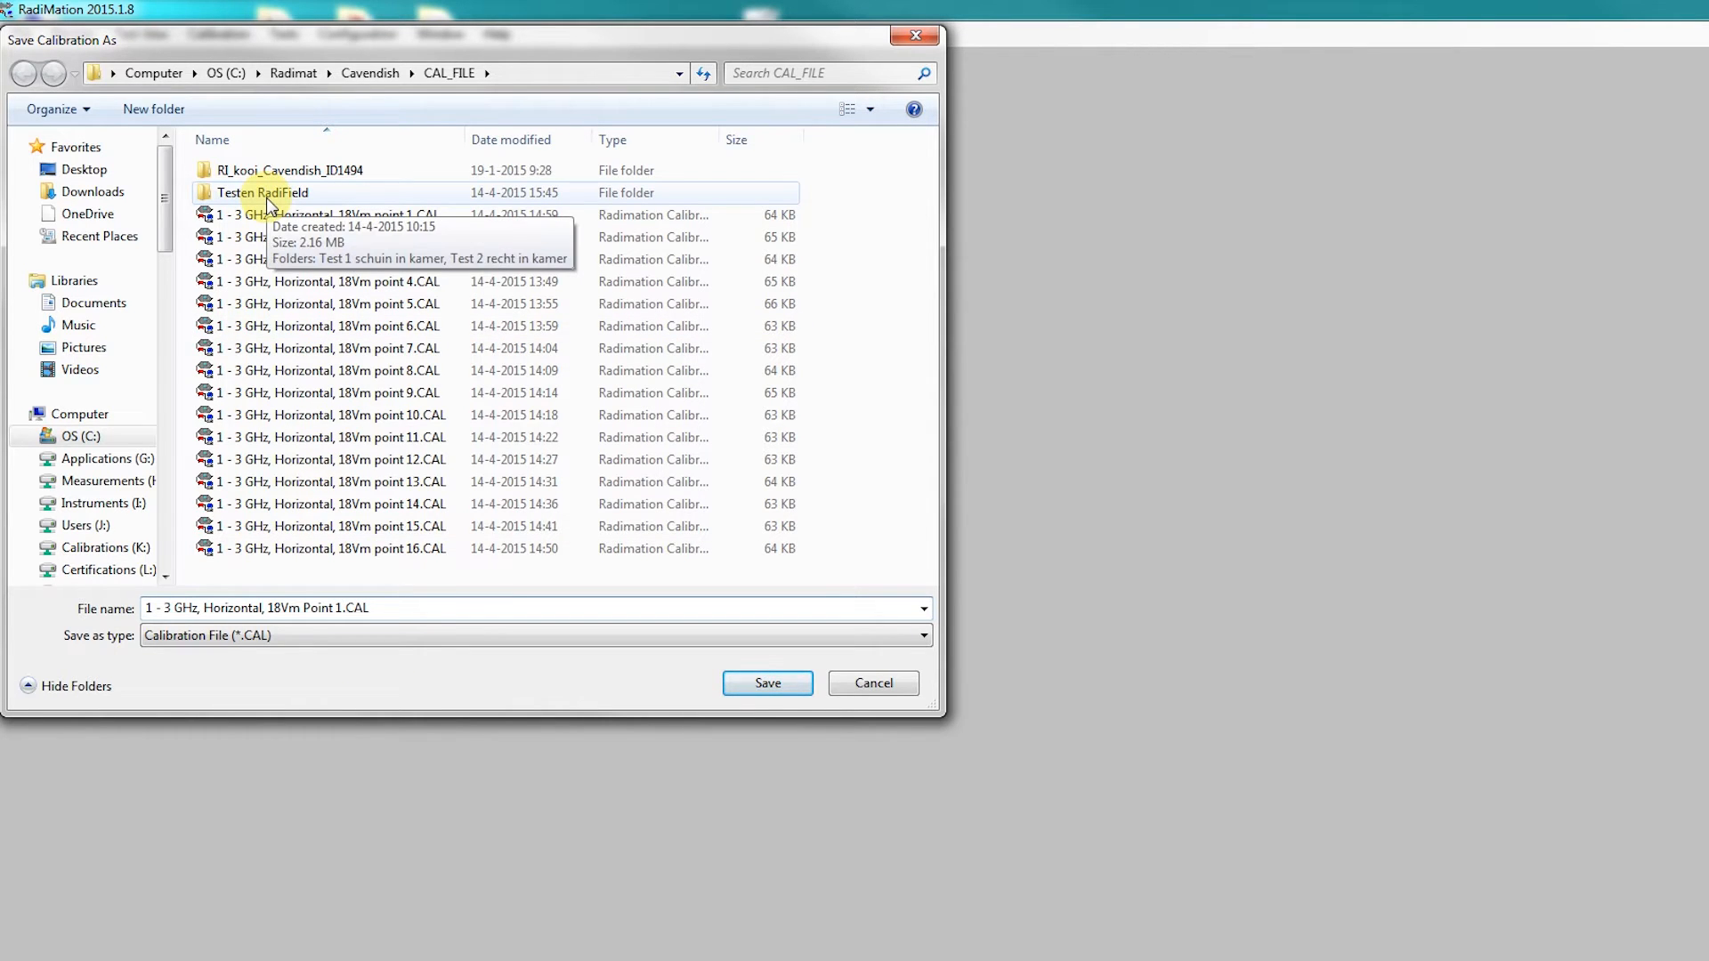